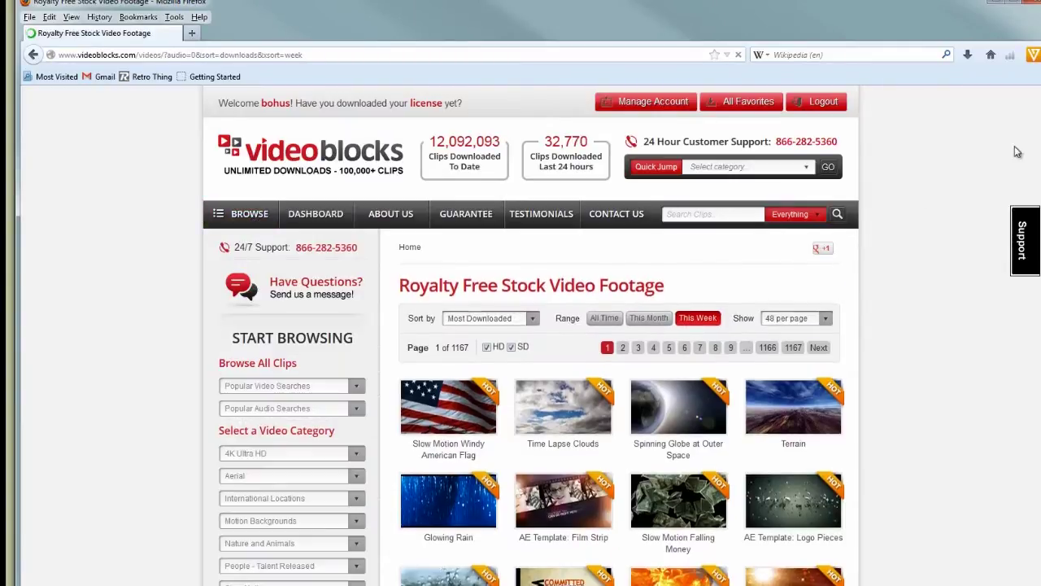
pyautogui.scroll(-10, 532, 336)
pyautogui.scroll(5, 531, 335)
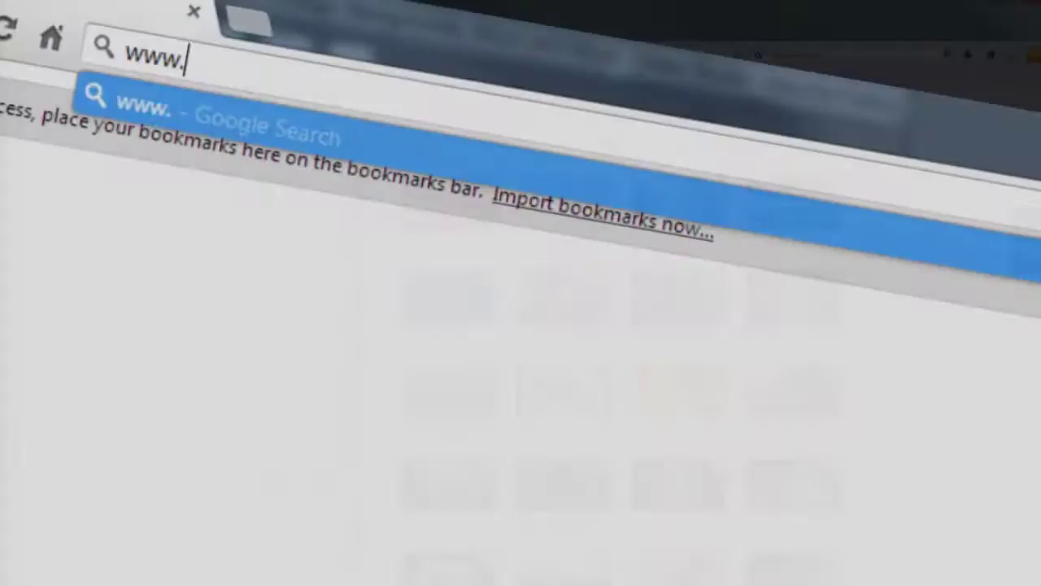
pyautogui.write('videoblocks.com')
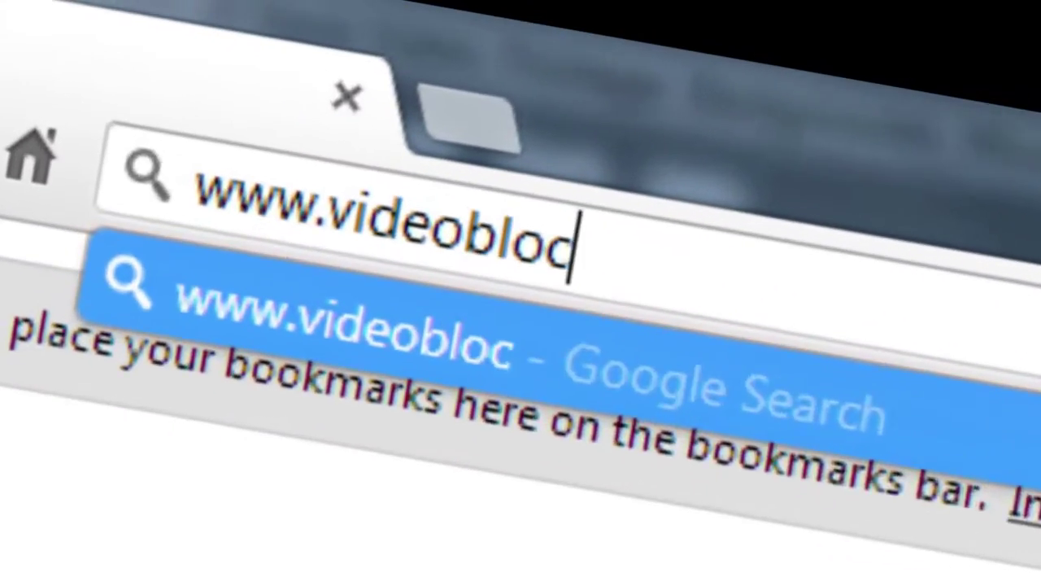
pyautogui.press('Return')
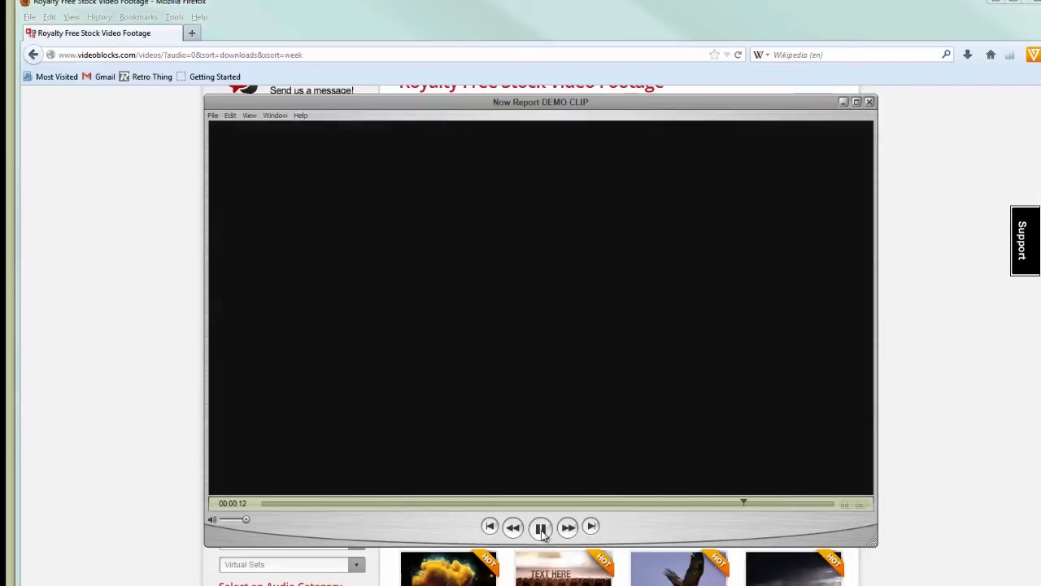
# Scrub the Now Report demo clip back to its beginning, view its opening background, and close the player
pyautogui.click(404, 503)
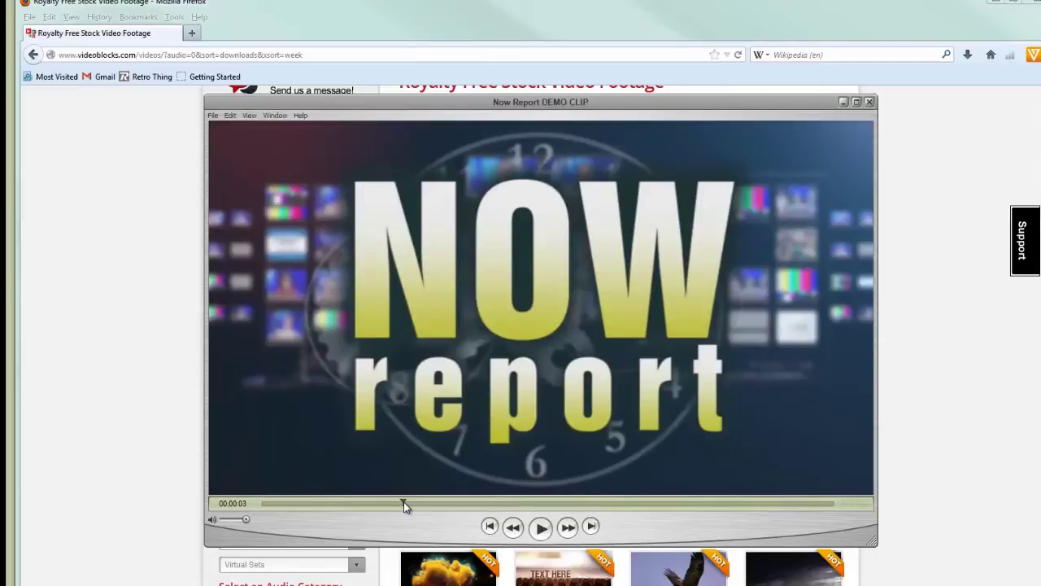
pyautogui.moveTo(403, 504); pyautogui.dragTo(246, 526)
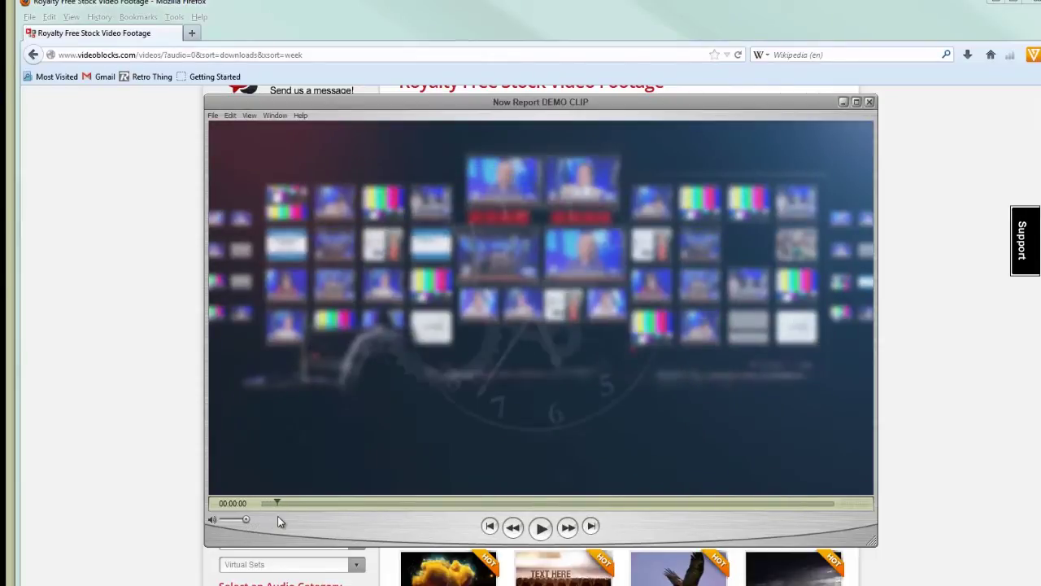
pyautogui.moveTo(279, 521); pyautogui.dragTo(264, 504)
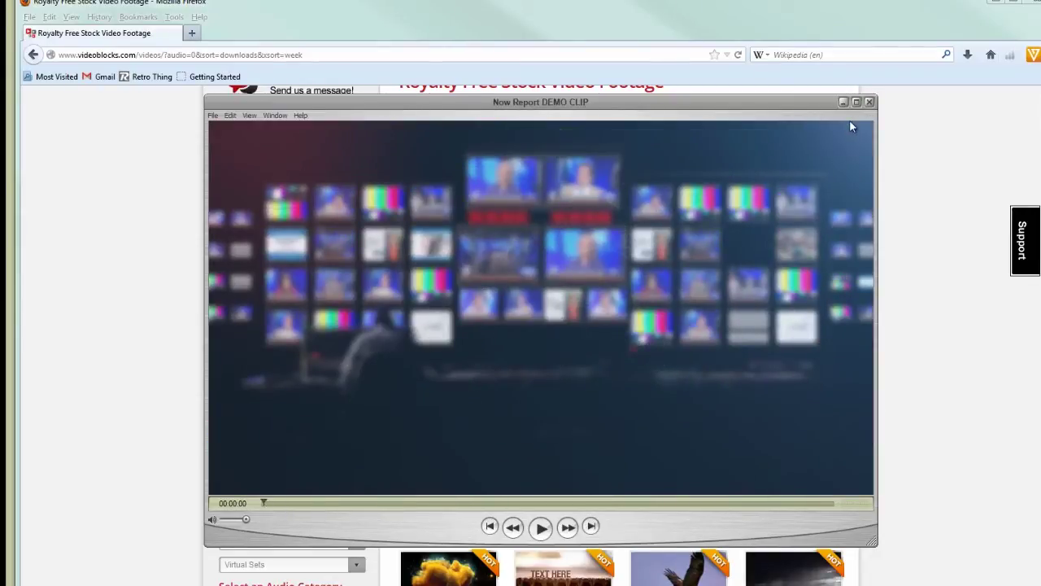
pyautogui.click(867, 102)
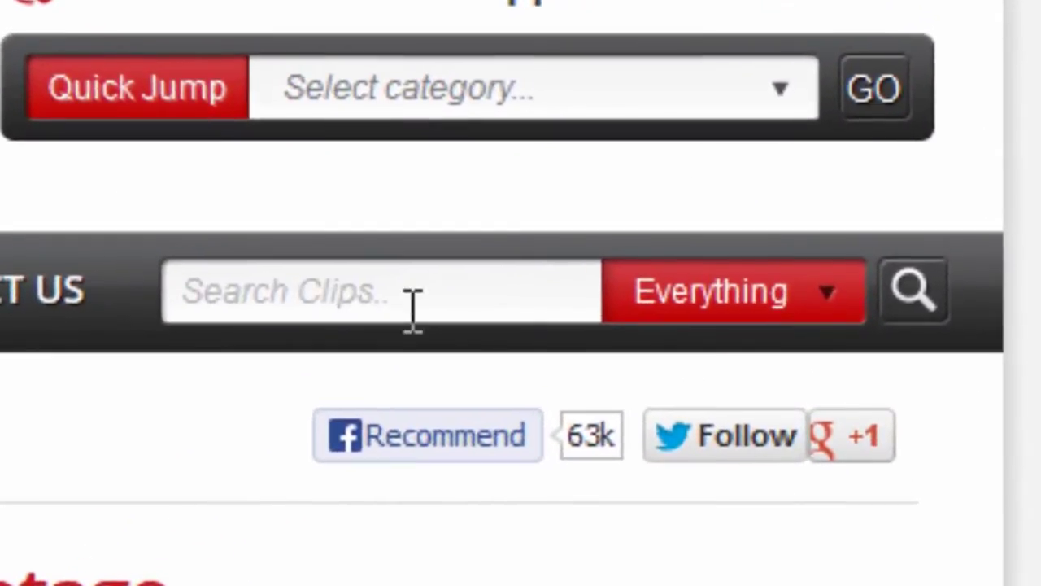
# Search the clip library for "news room", limiting the results to Video
pyautogui.write('news room')
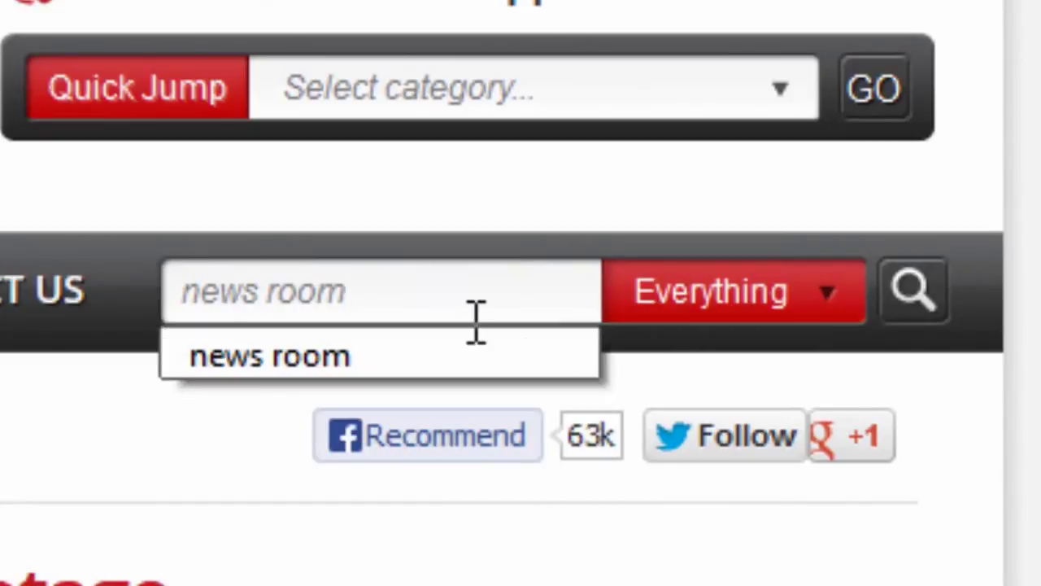
pyautogui.click(833, 296)
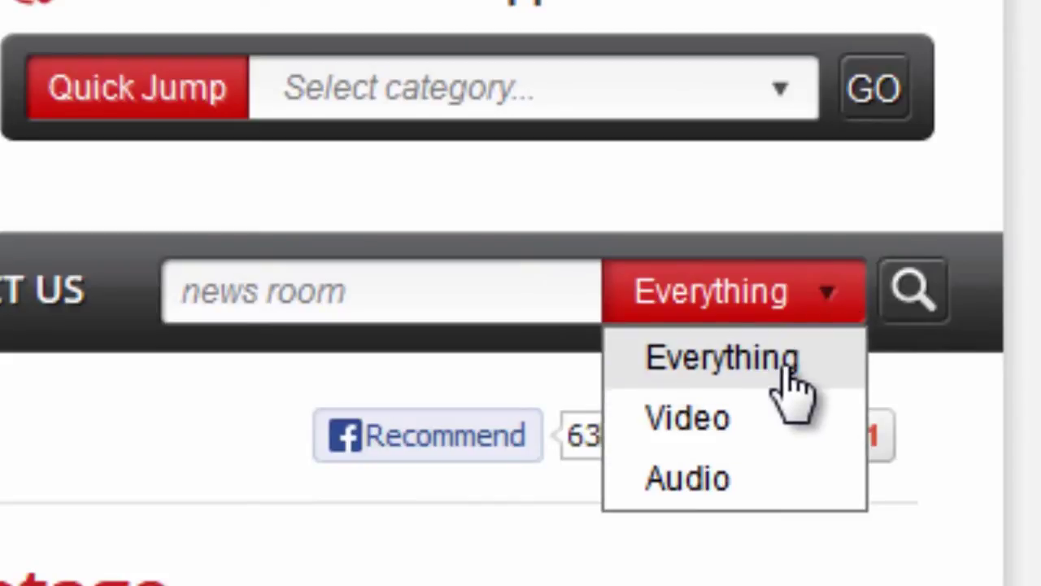
pyautogui.click(735, 431)
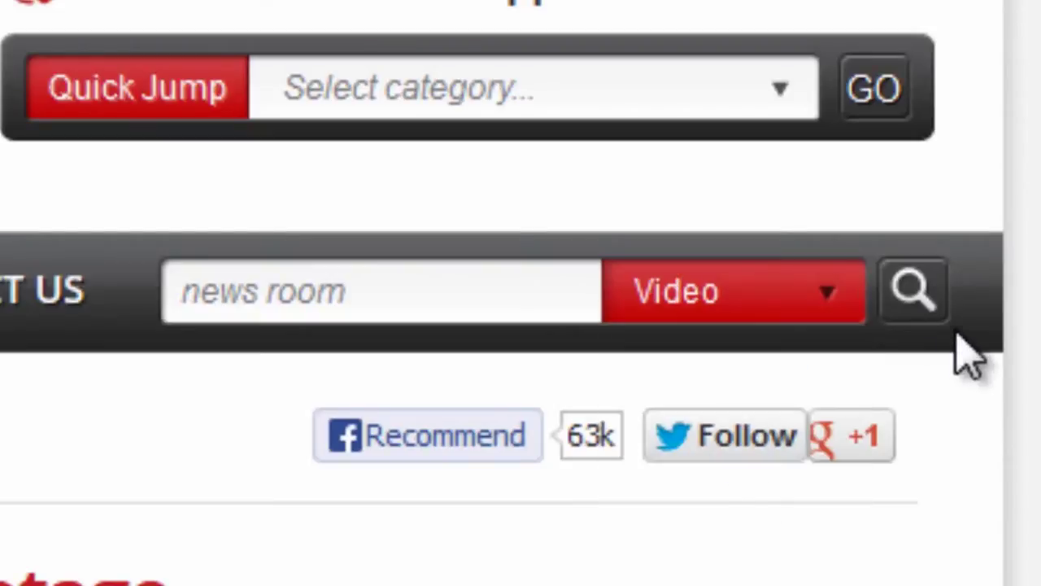
pyautogui.click(923, 310)
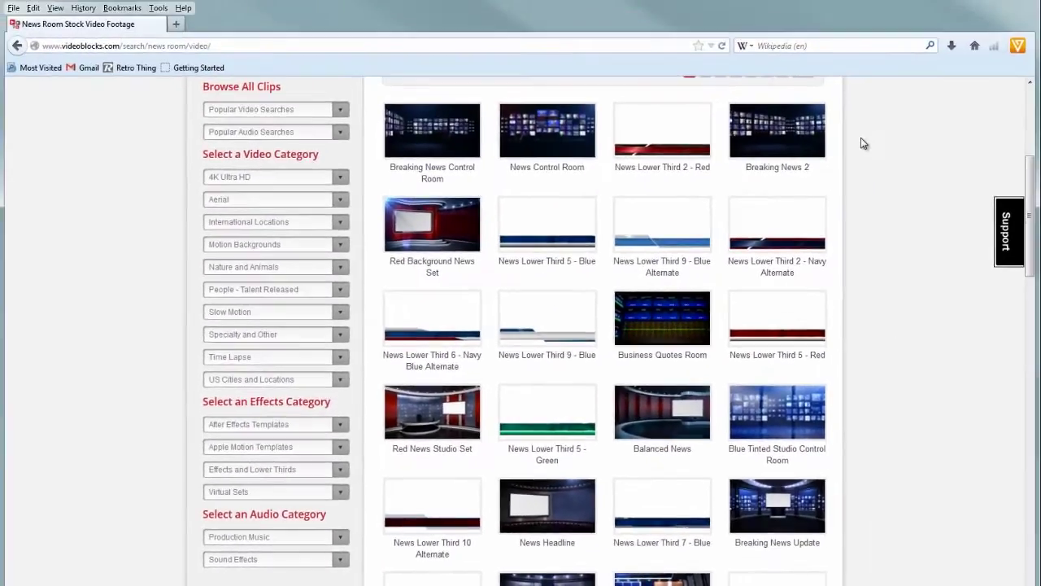
# Preview the News Control Room clip in the search results and open its page
pyautogui.moveTo(813, 117)
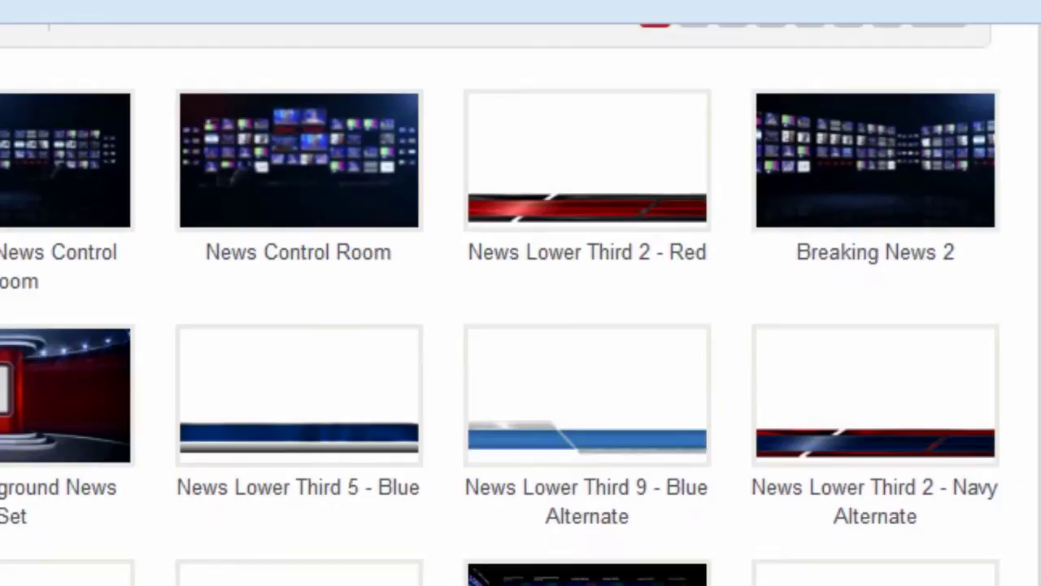
pyautogui.moveTo(477, 567)
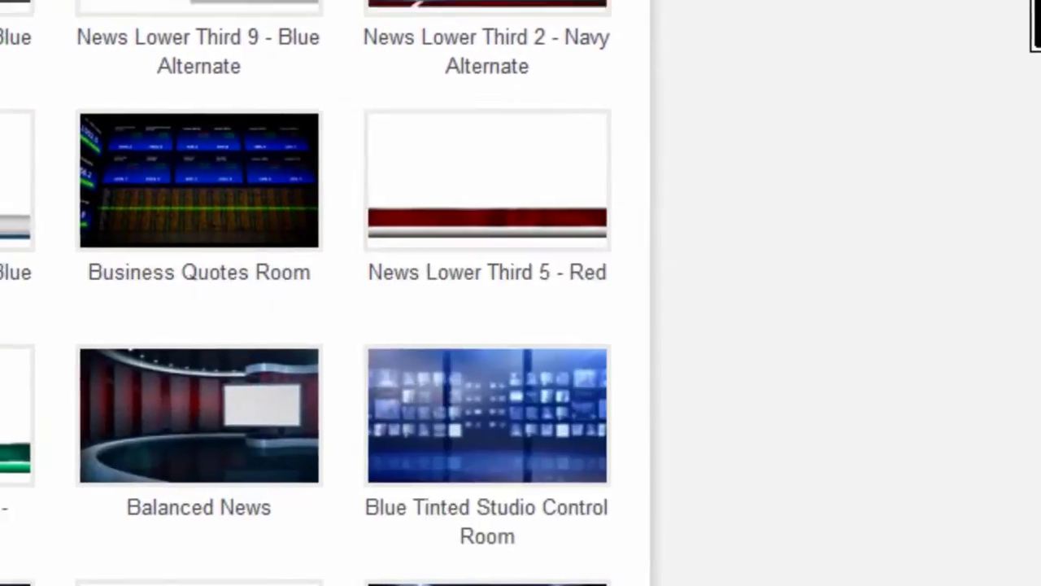
pyautogui.moveTo(153, 70)
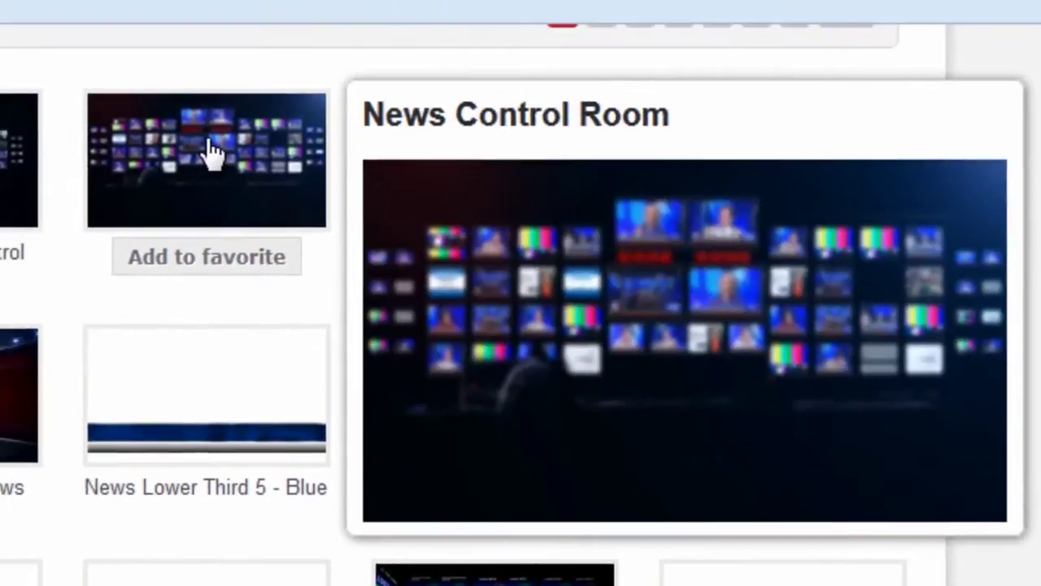
pyautogui.click(211, 171)
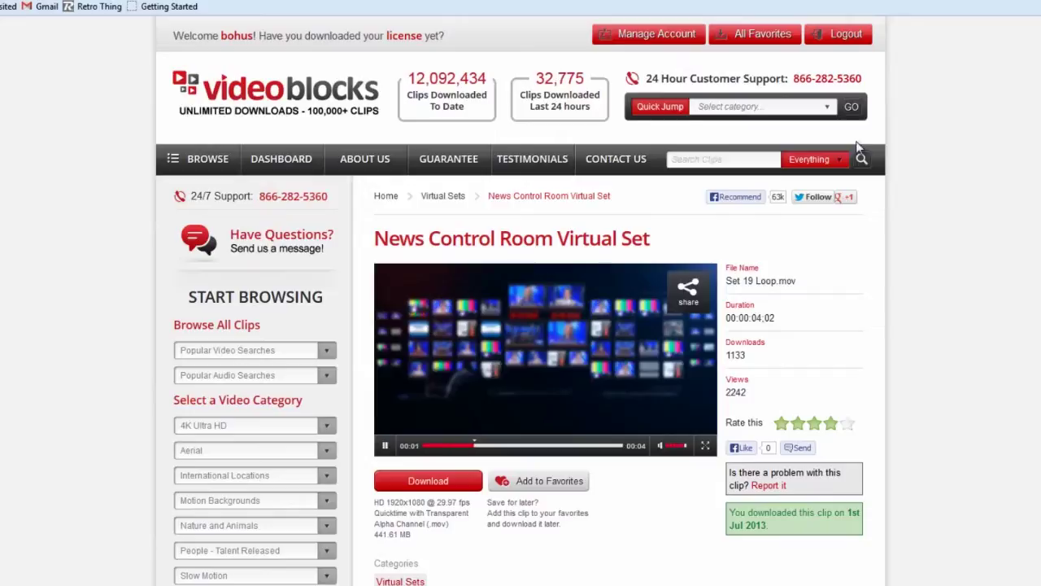
# Play the News Control Room Virtual Set preview on its page and pause it partway through
pyautogui.scroll(-3, 543, 244)
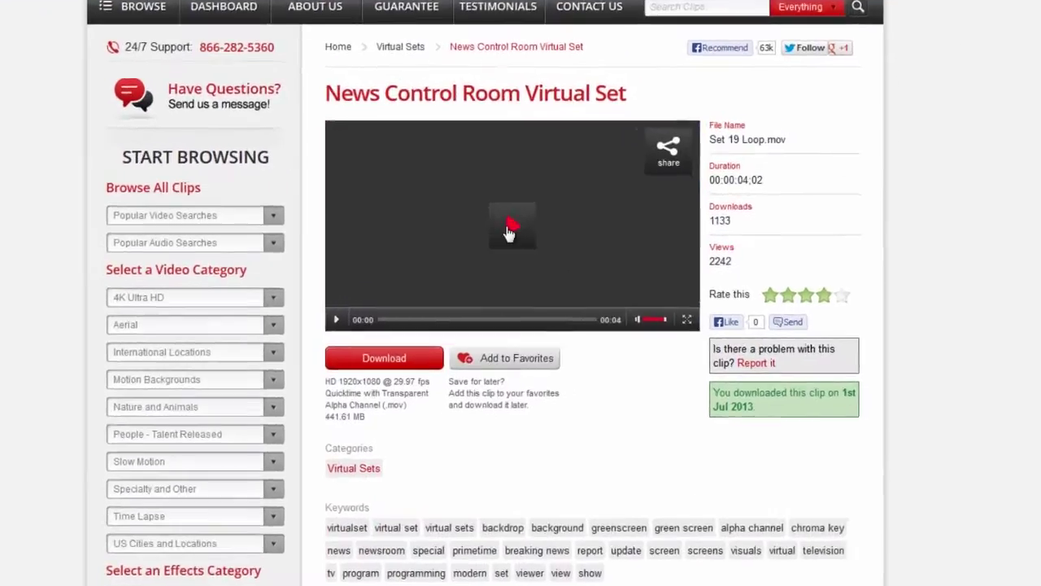
pyautogui.click(508, 233)
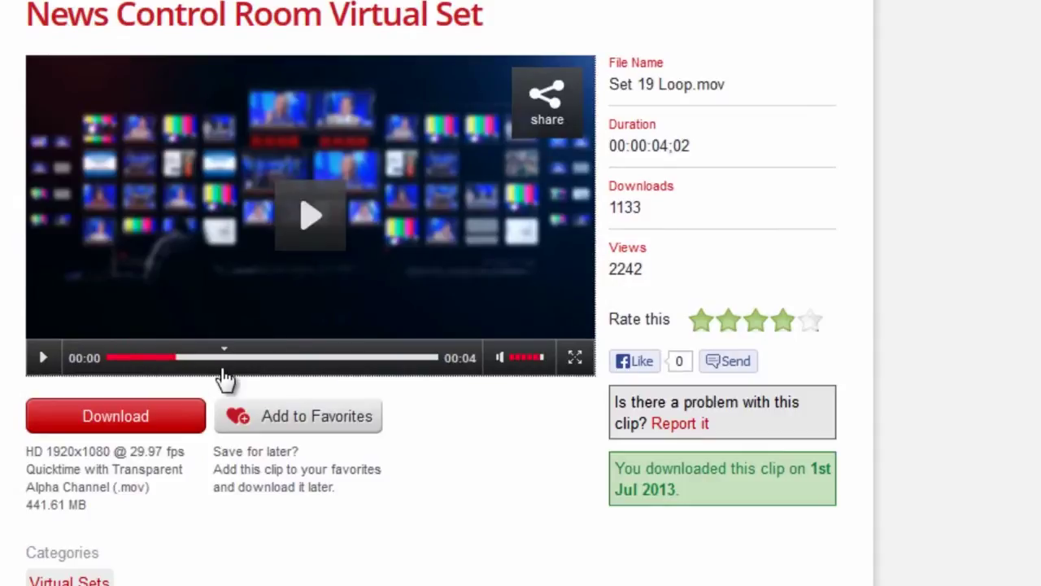
pyautogui.click(42, 364)
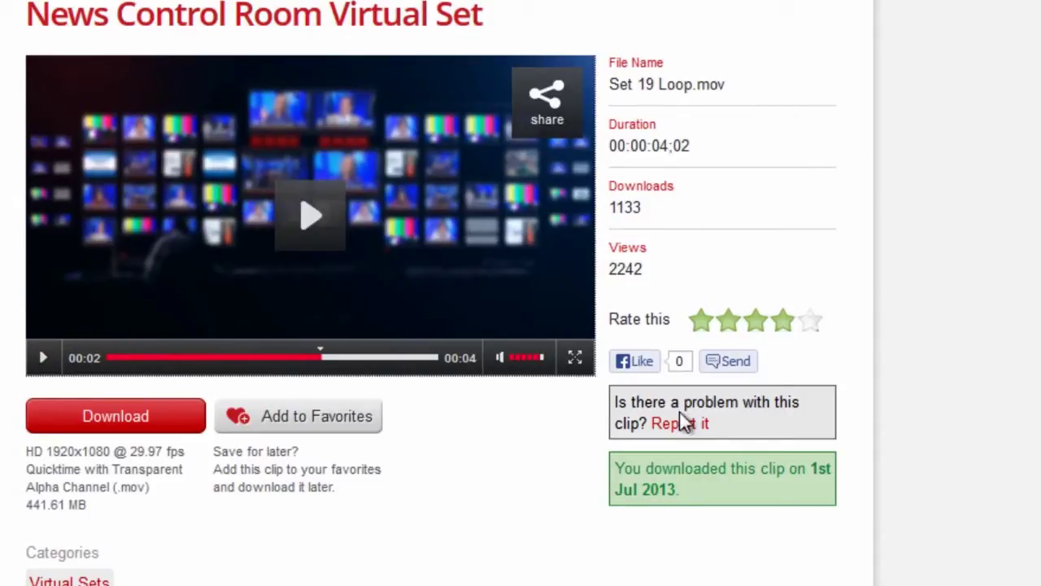
# Examine the clip's categories, keywords and comment section, plus its resolution, file format and size
pyautogui.scroll(-3, 660, 70)
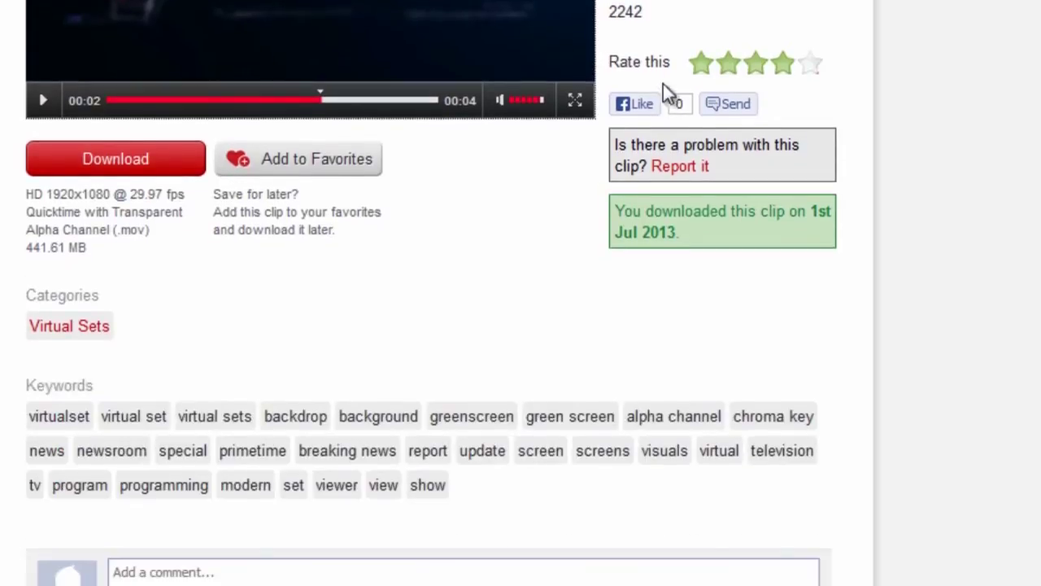
pyautogui.scroll(-3, 785, 243)
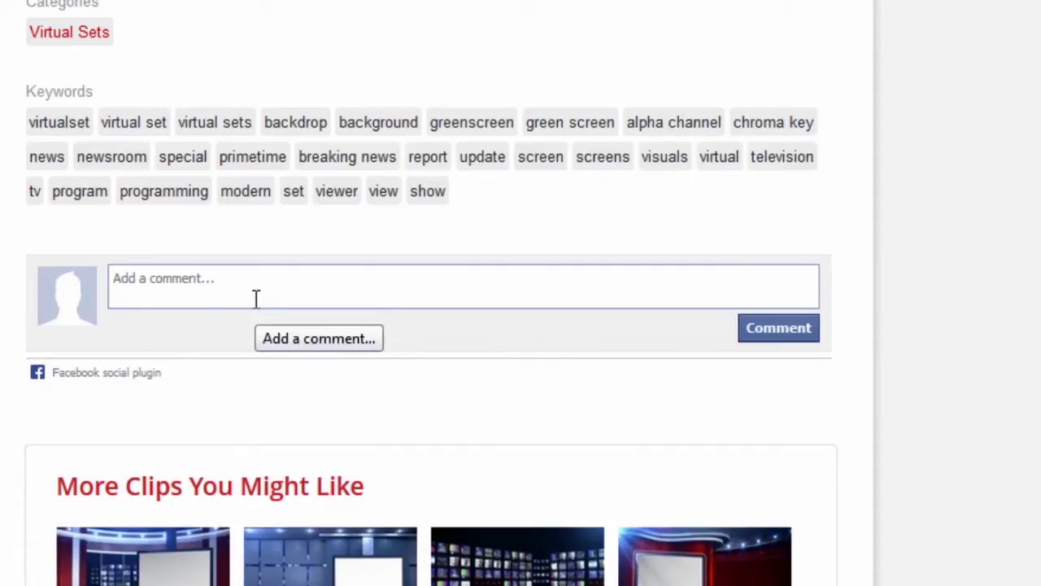
pyautogui.scroll(7, 431, 293)
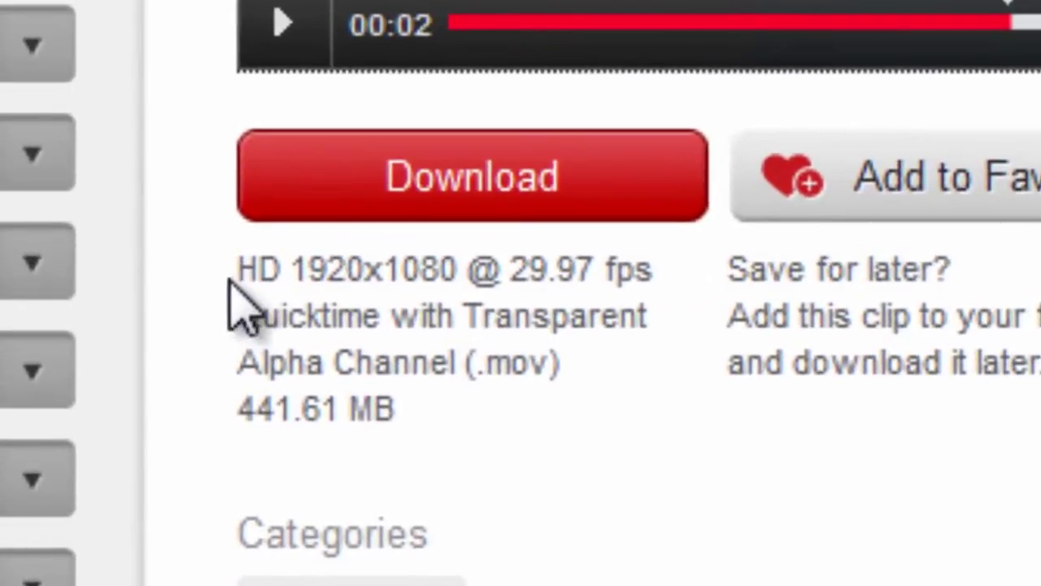
pyautogui.moveTo(233, 295); pyautogui.dragTo(457, 269)
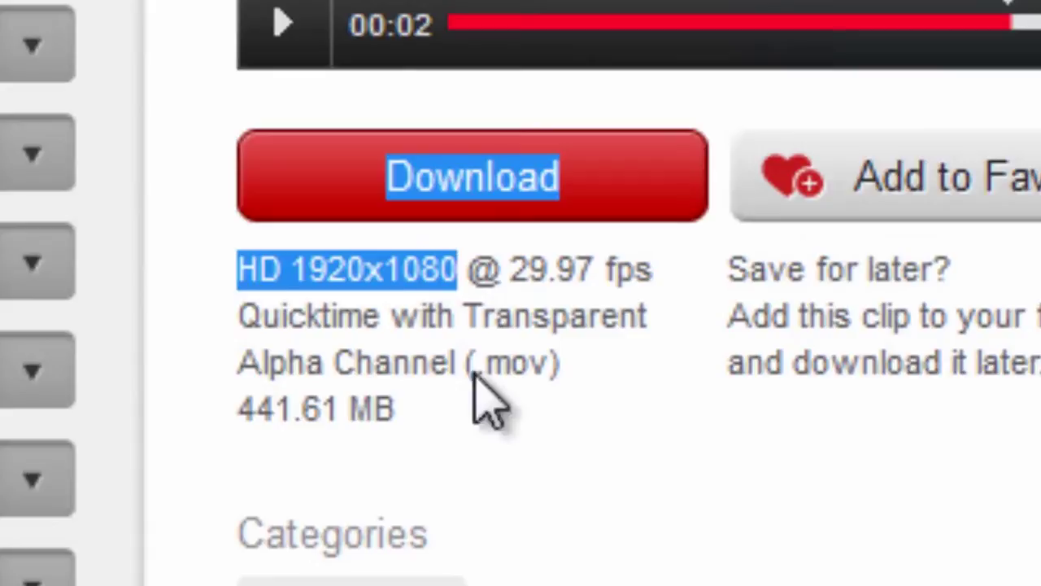
pyautogui.click(337, 440)
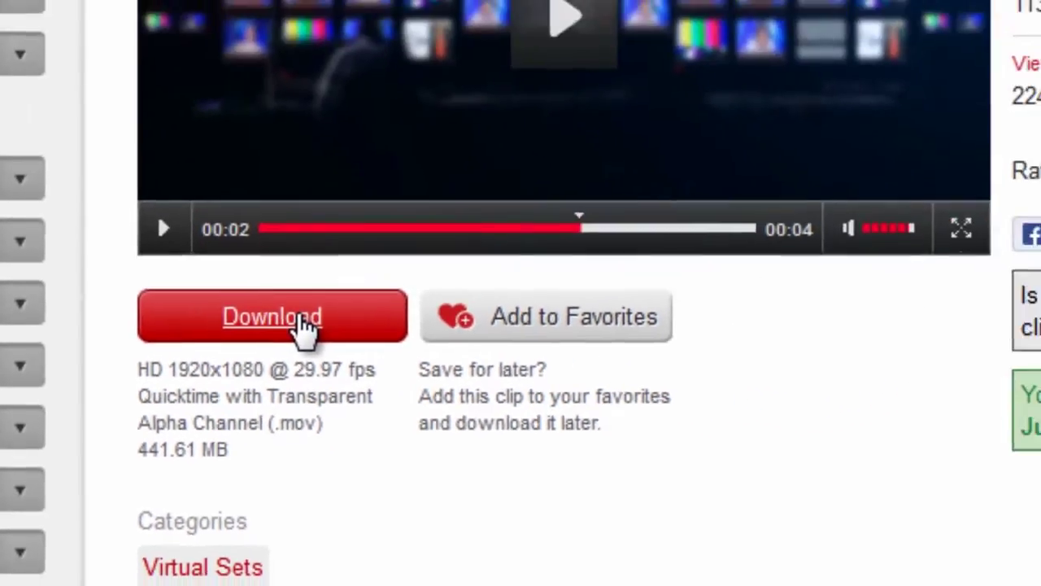
# Download Set 19 Loop.mov, saving it to the Video Blocks downloads folder on the Desktop
pyautogui.click(509, 208)
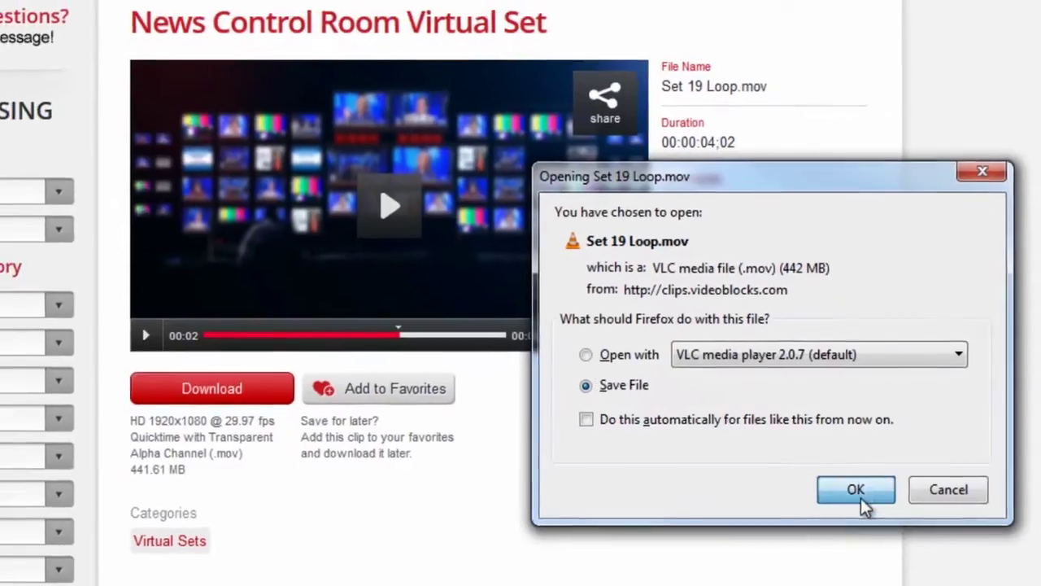
pyautogui.click(859, 504)
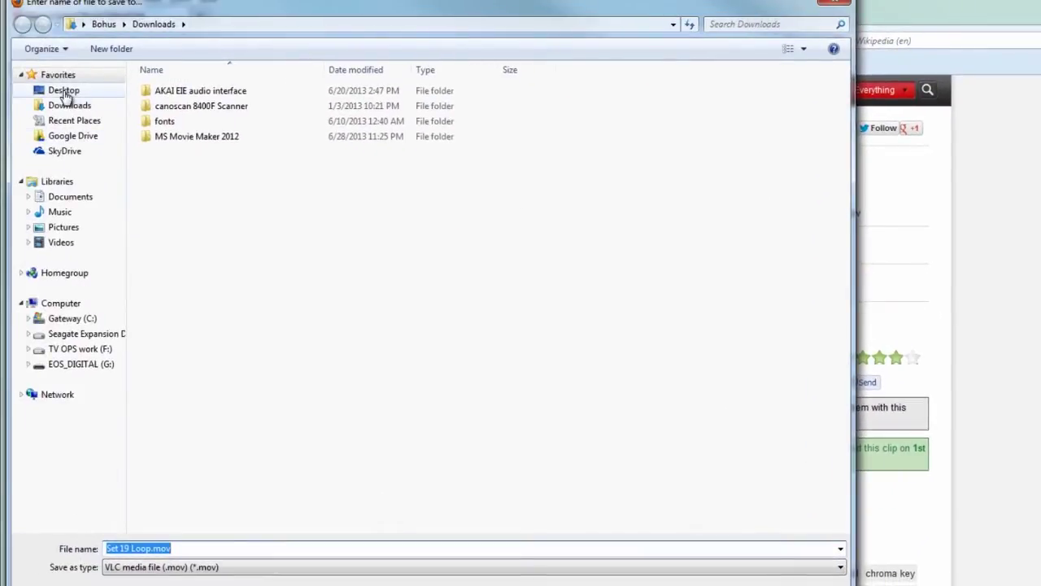
pyautogui.click(65, 96)
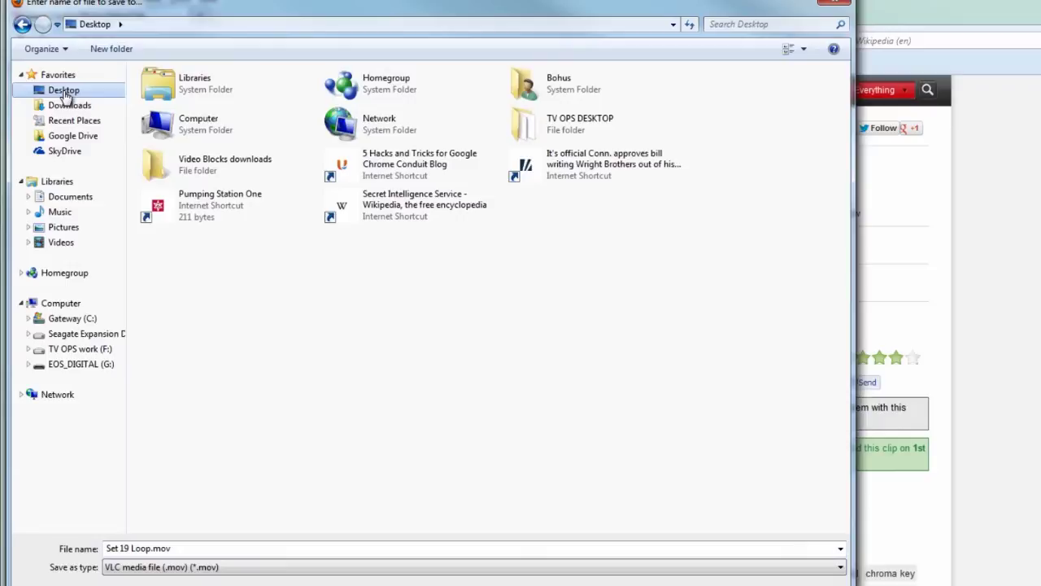
pyautogui.doubleClick(151, 168)
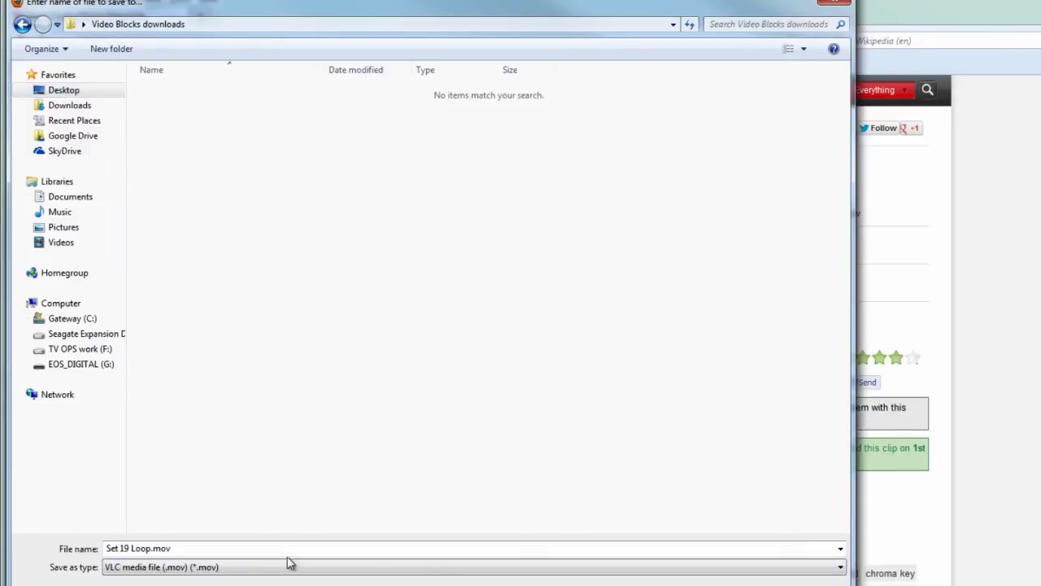
pyautogui.press('Return')
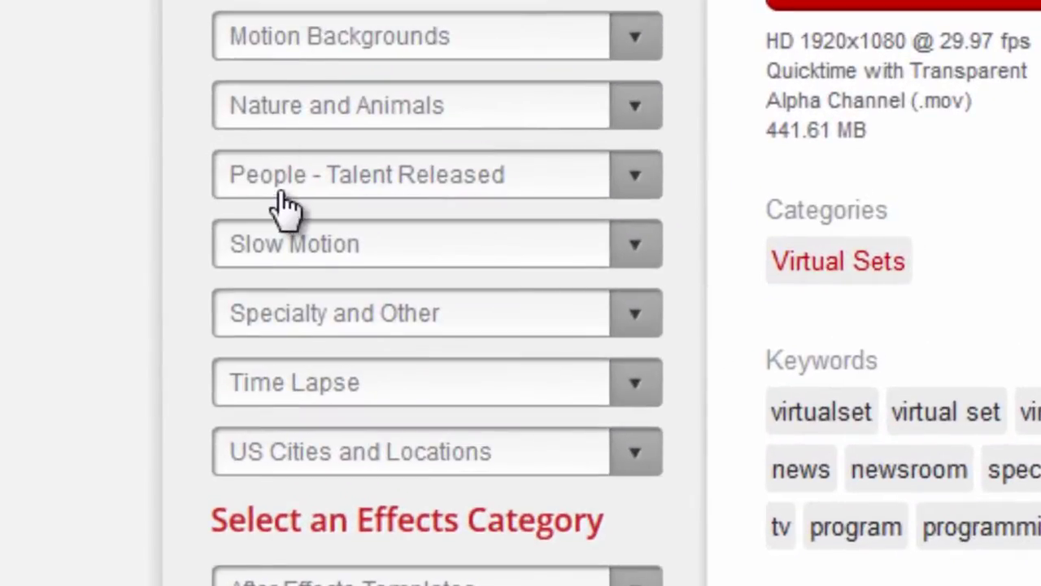
# Open the Slow Mo Breaking Smashing category under Slow Motion and look through its clips and previews
pyautogui.click(402, 253)
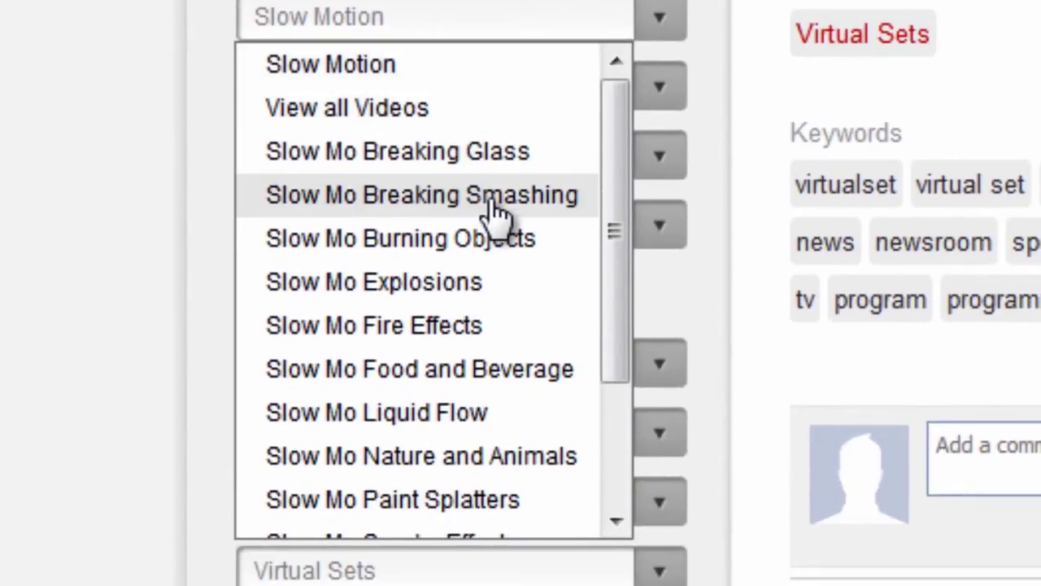
pyautogui.click(496, 213)
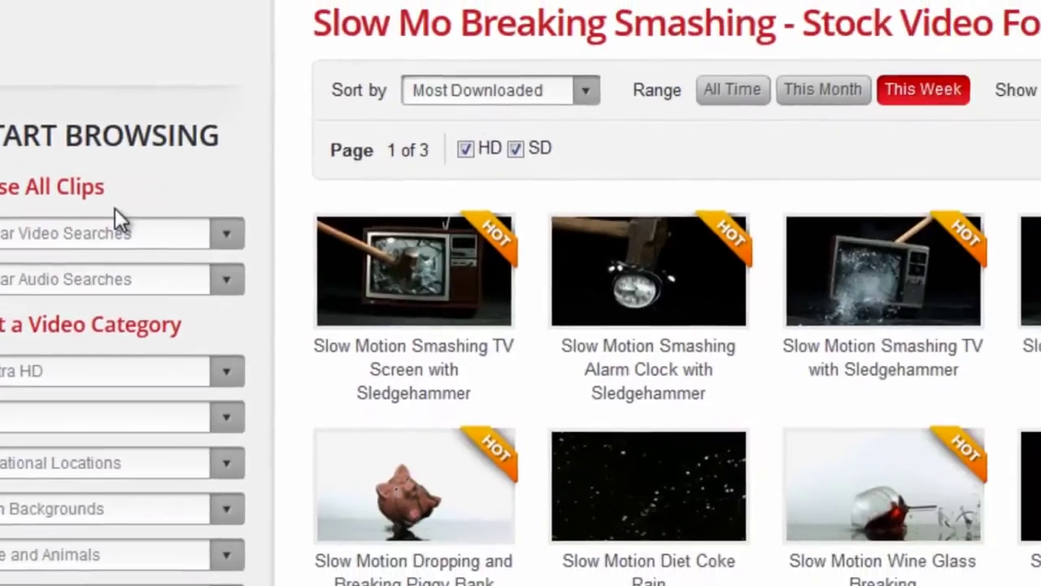
pyautogui.scroll(-5, 471, 326)
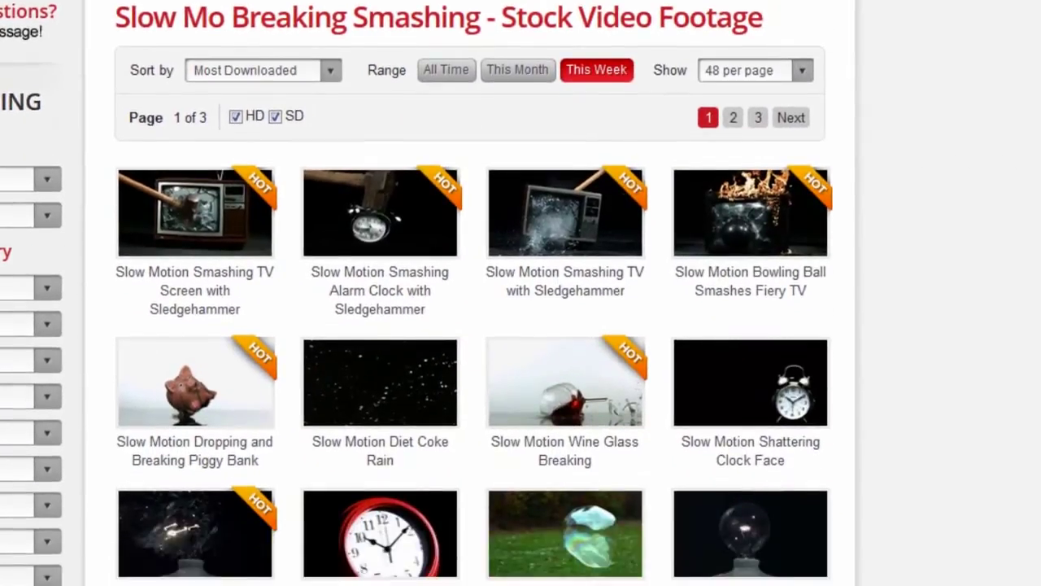
pyautogui.scroll(-5, 471, 326)
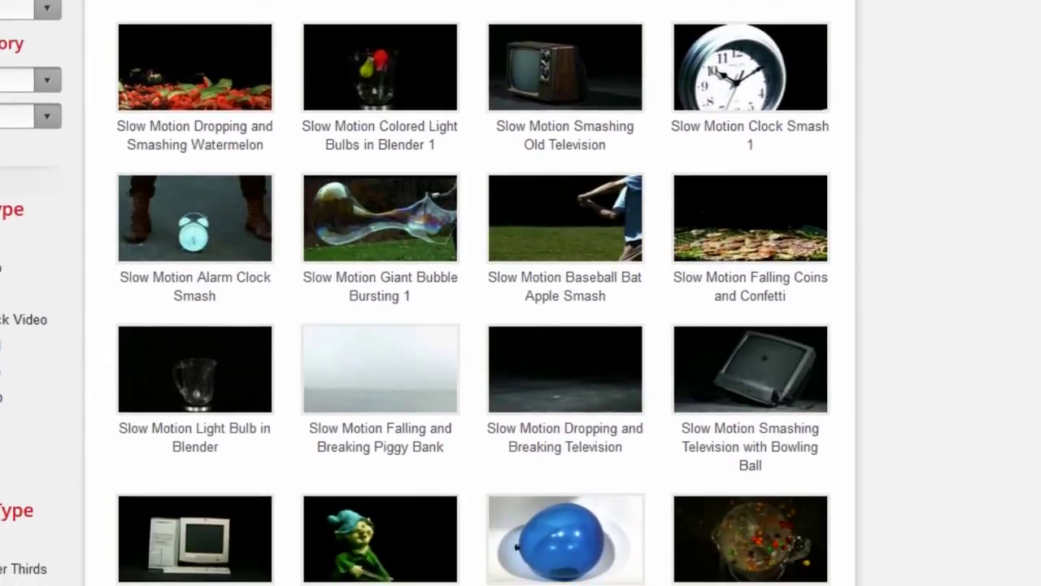
pyautogui.moveTo(551, 86)
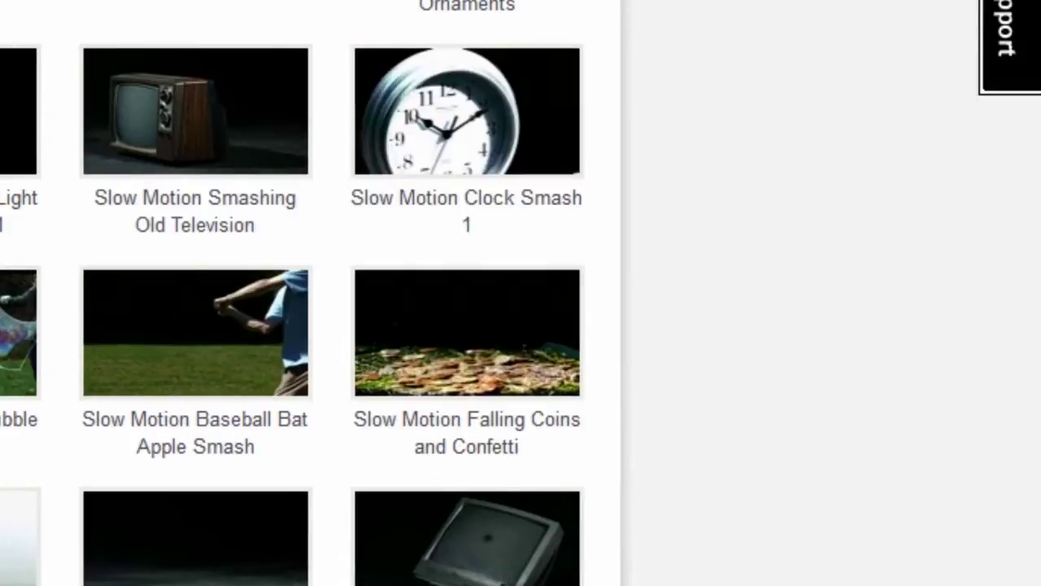
pyautogui.moveTo(244, 581)
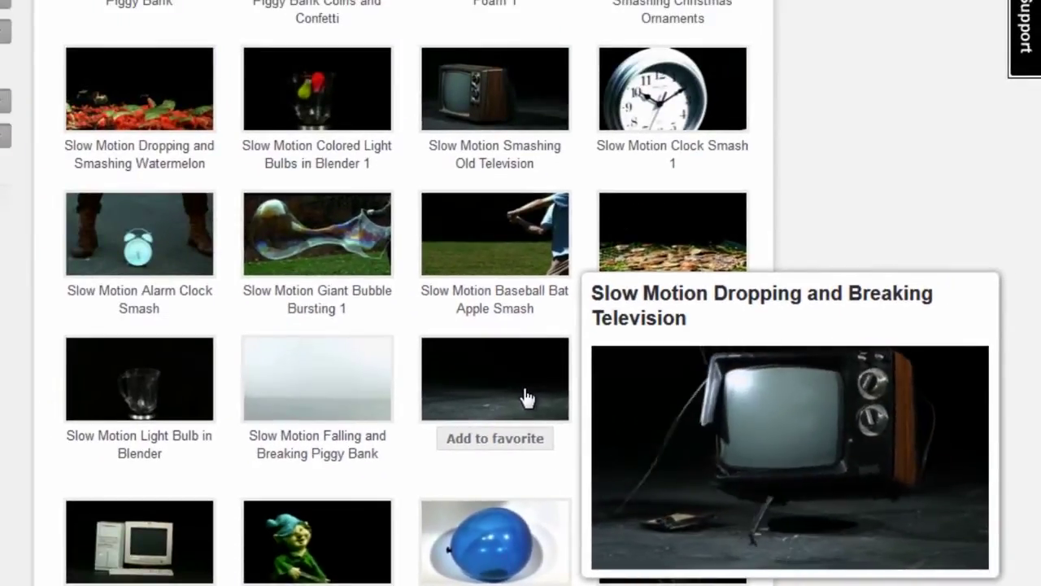
pyautogui.scroll(-2, 911, 136)
pyautogui.scroll(-1, 911, 137)
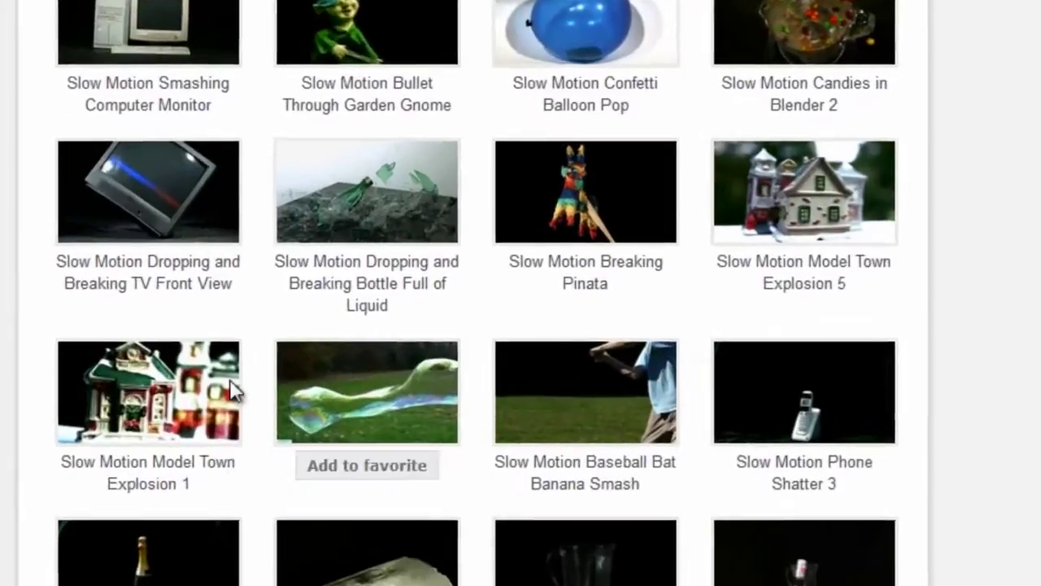
# Download the Slow Motion Dropping and Breaking TV Front View clip as HD MP4, saving 30001-8.mp4 to the Video Blocks downloads folder on the Desktop
pyautogui.moveTo(155, 464)
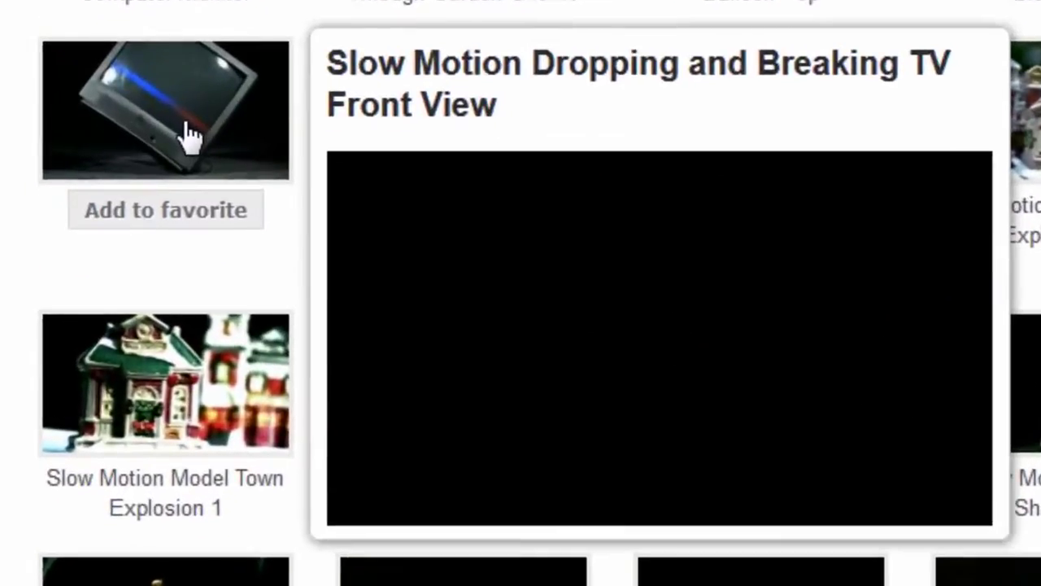
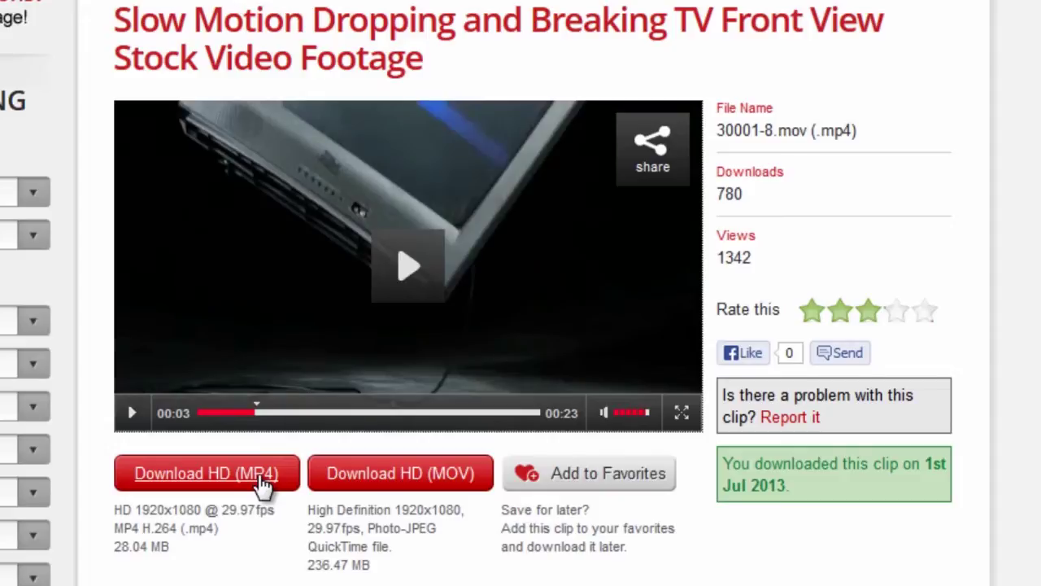
pyautogui.click(263, 474)
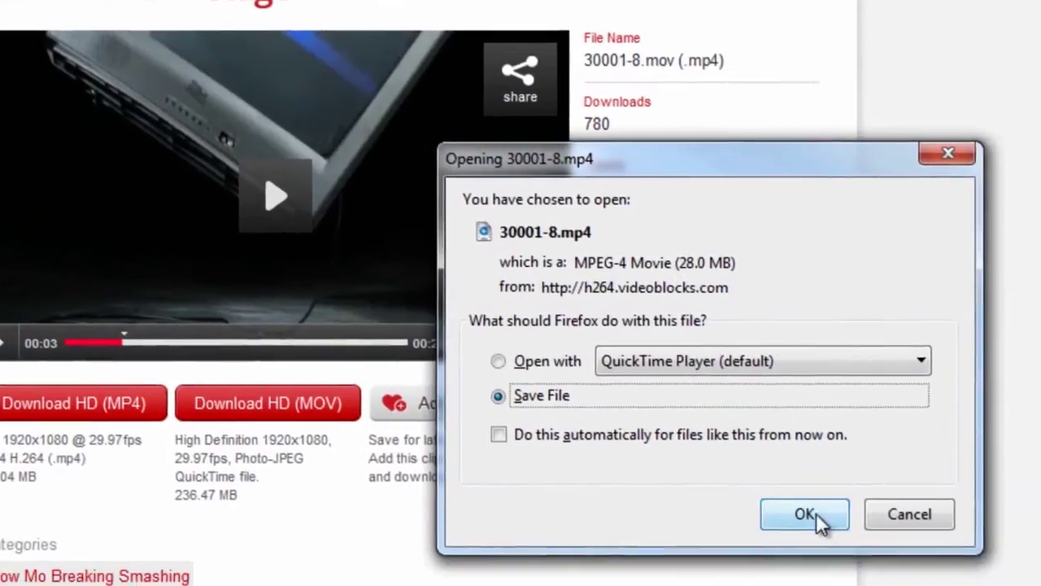
pyautogui.click(895, 561)
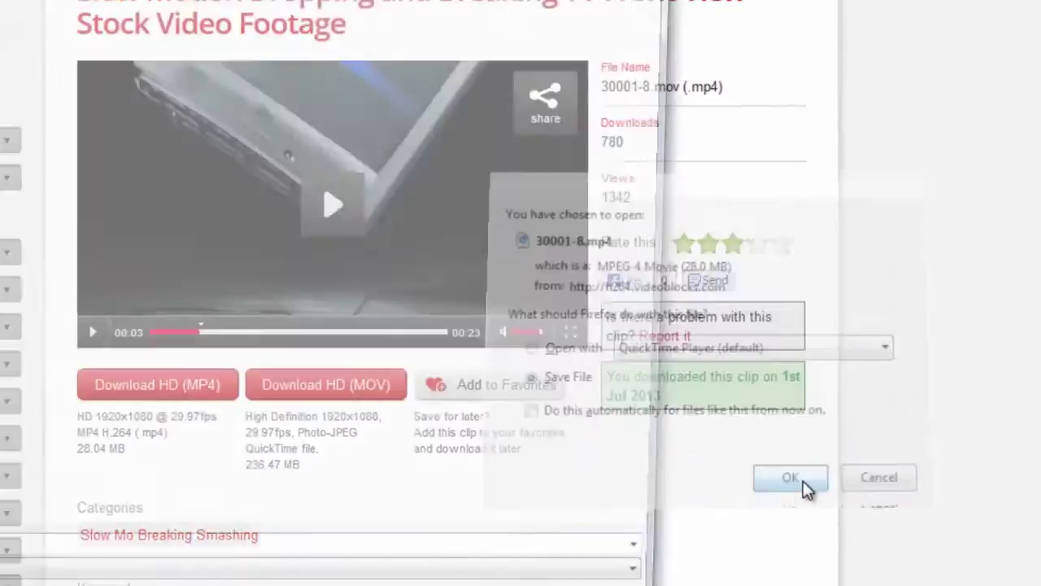
pyautogui.click(56, 87)
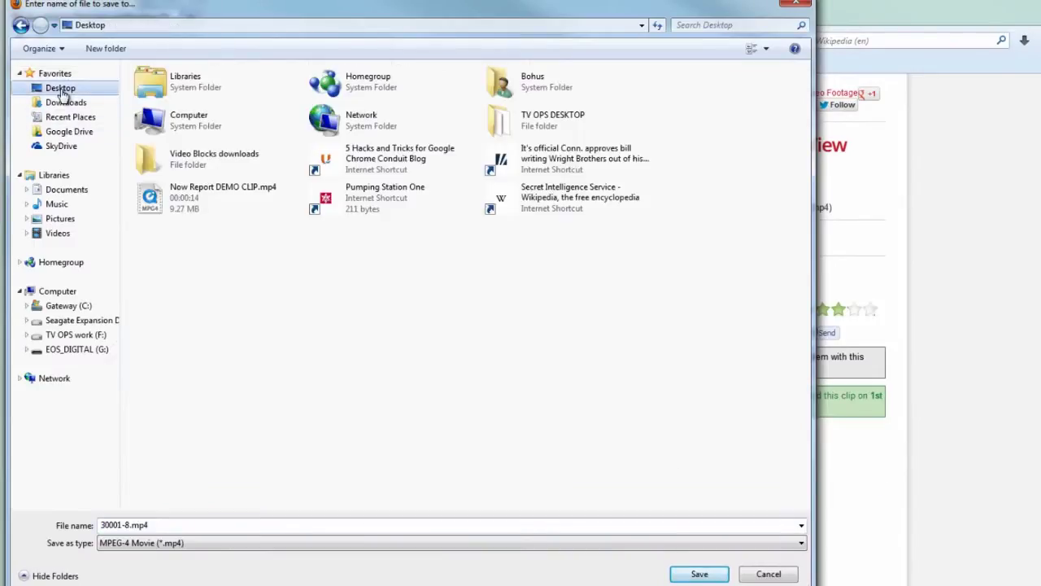
pyautogui.doubleClick(145, 163)
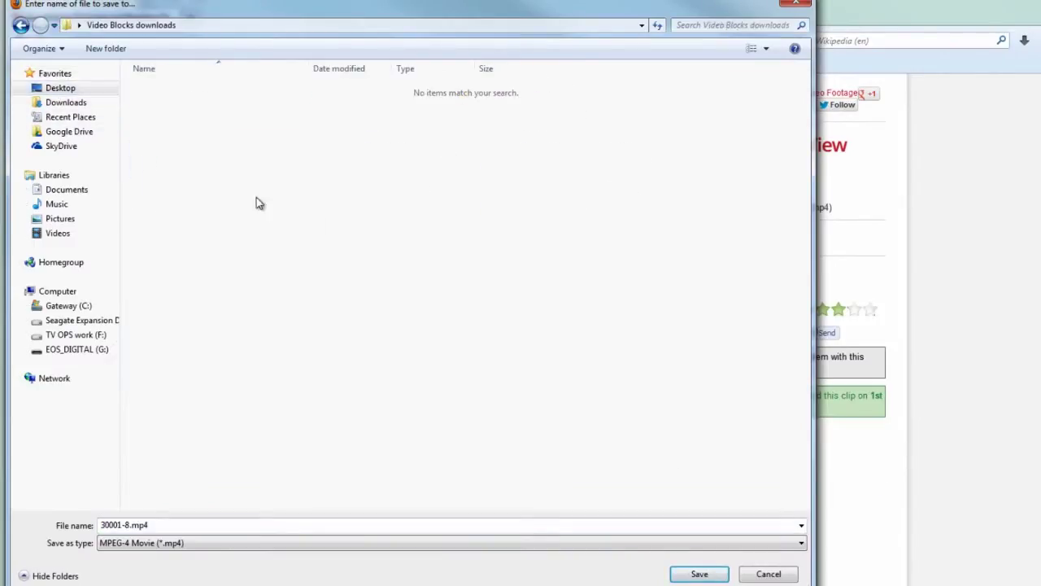
pyautogui.click(699, 574)
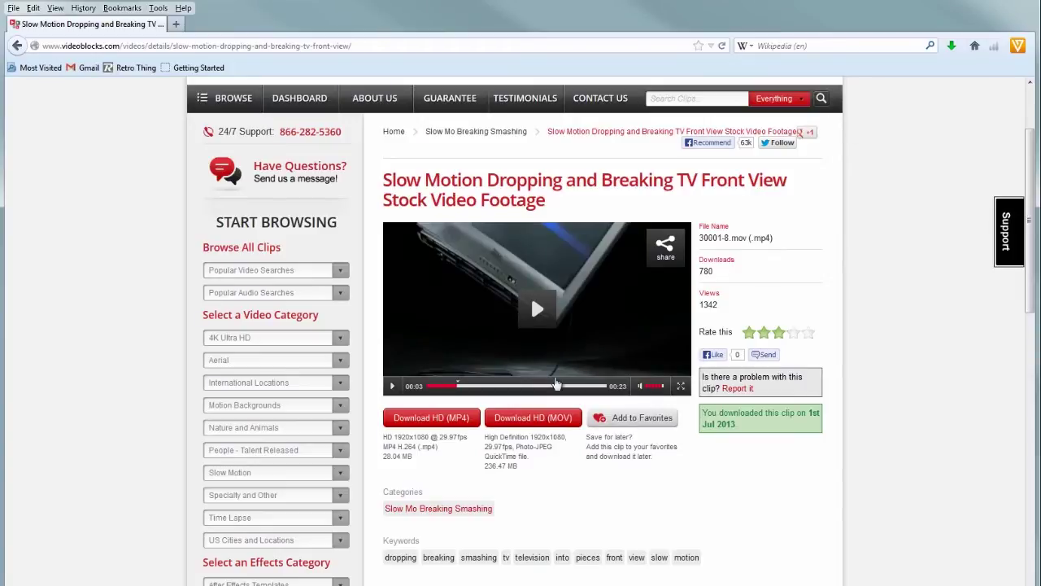
# Search the clip library for "news", limiting the search to audio
pyautogui.scroll(-6, 1006, 182)
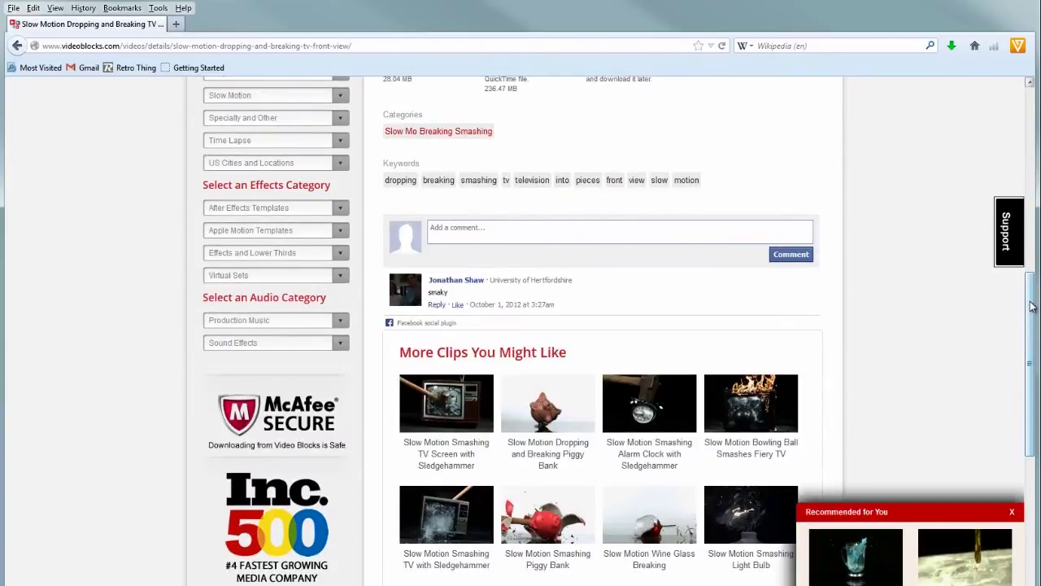
pyautogui.scroll(6, 1030, 319)
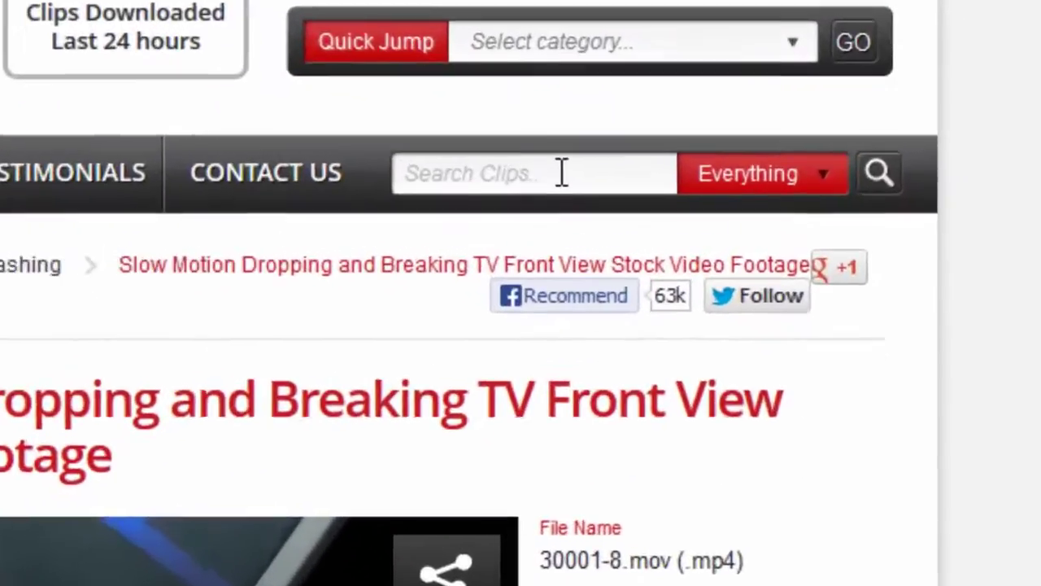
pyautogui.click(561, 173)
pyautogui.write('news')
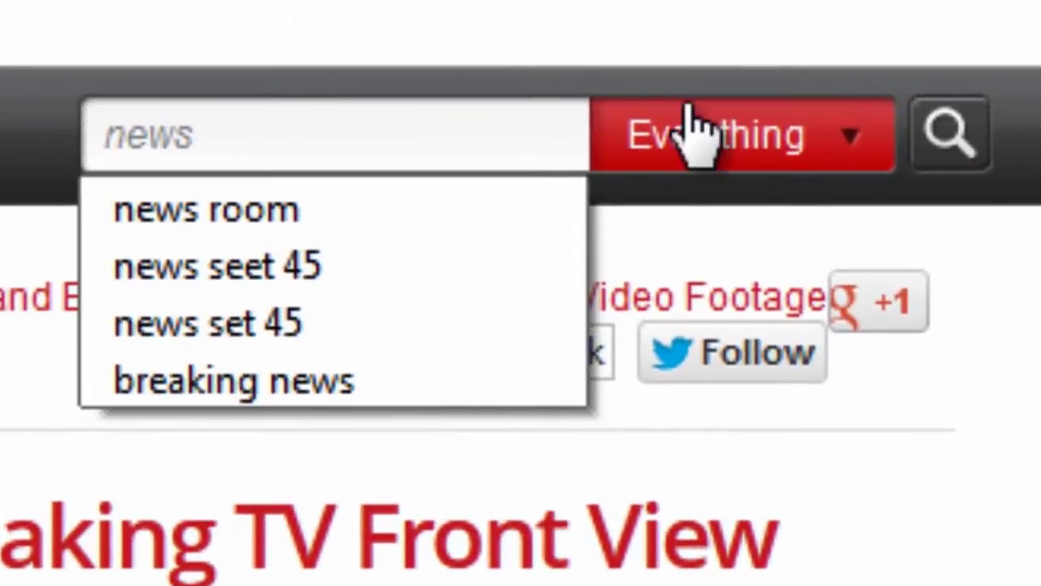
pyautogui.click(845, 157)
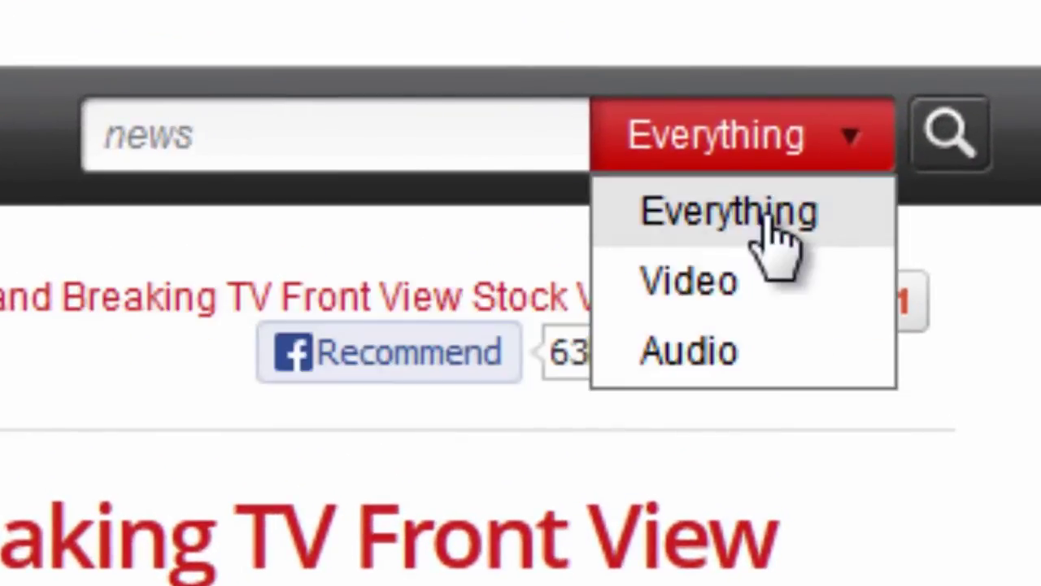
pyautogui.click(727, 358)
pyautogui.click(948, 154)
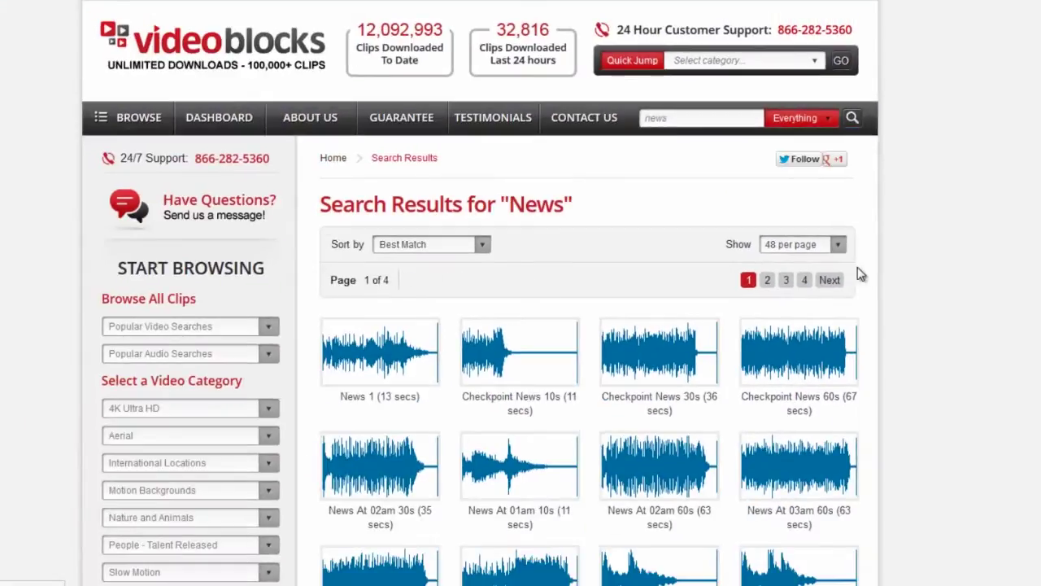
# Open the Checkpoint News 10s track from the search results, then play its preview and pause it partway through
pyautogui.scroll(-3, 1016, 260)
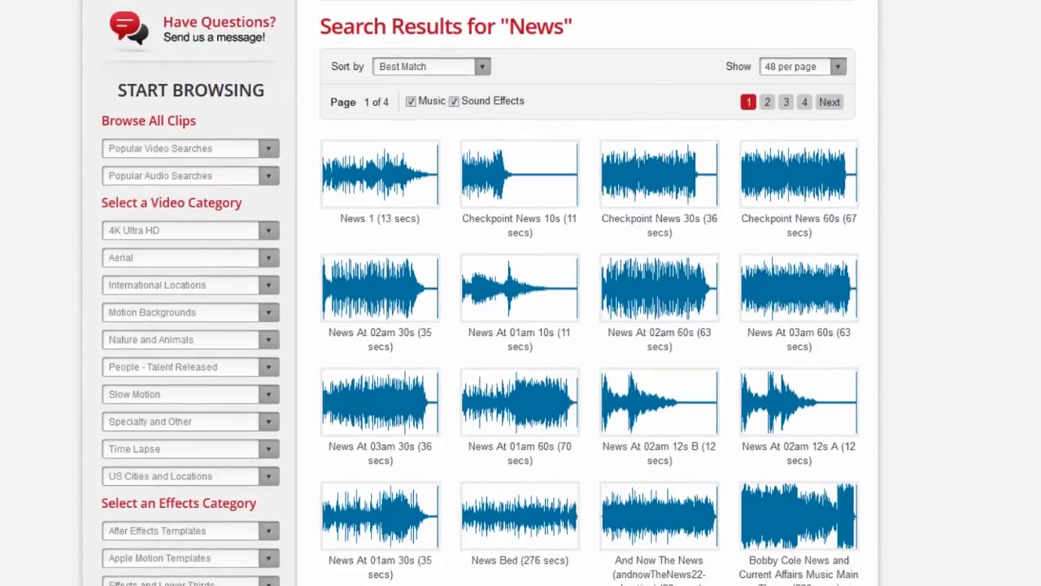
pyautogui.moveTo(367, 179)
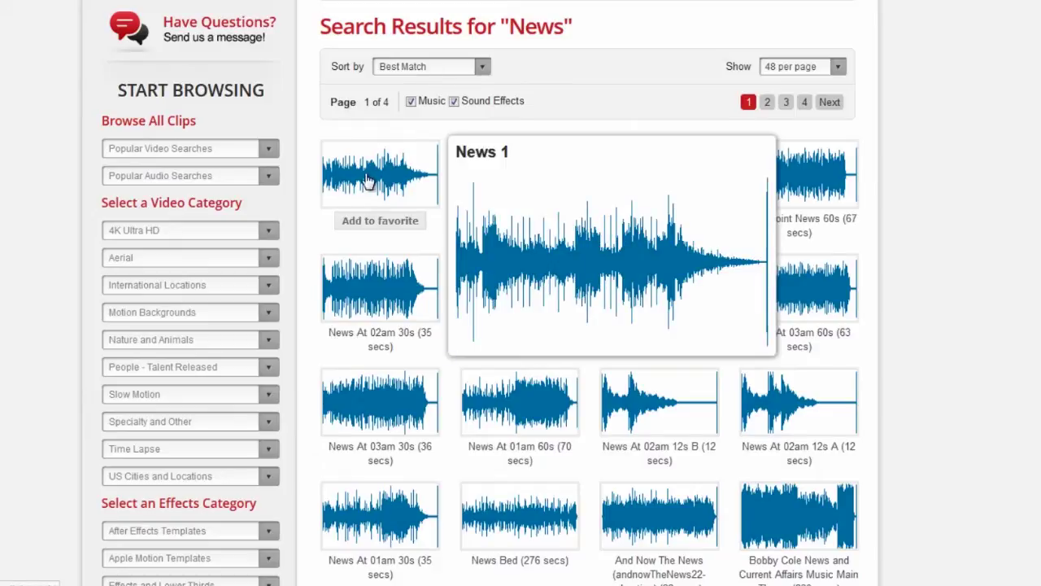
pyautogui.moveTo(517, 179)
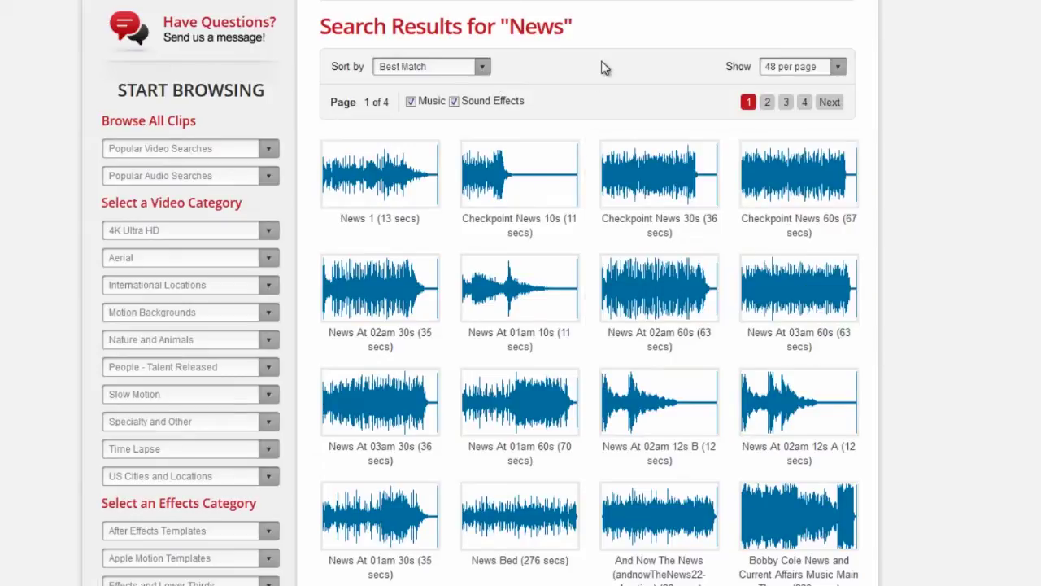
pyautogui.moveTo(553, 174)
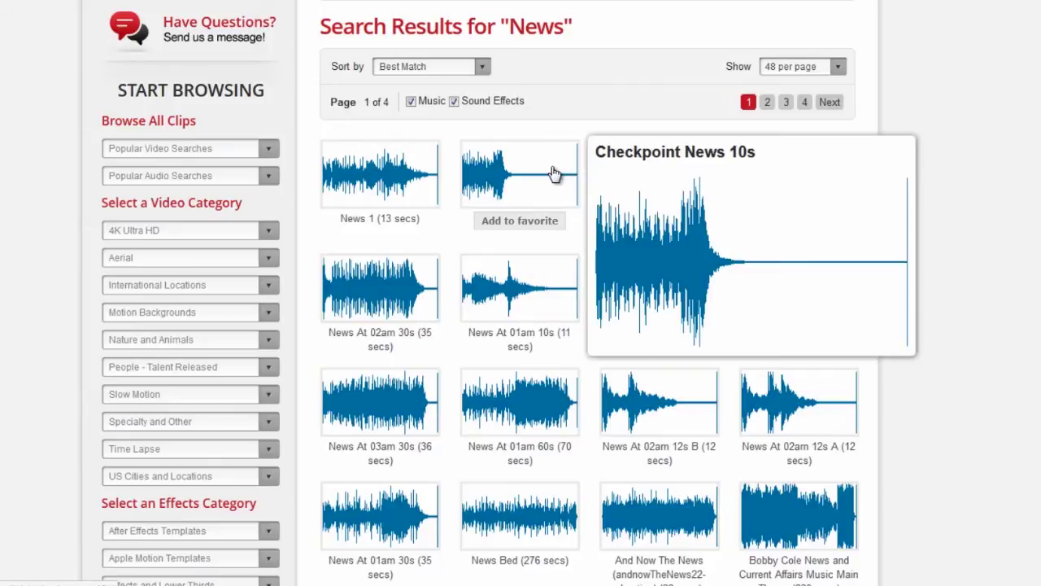
pyautogui.click(553, 174)
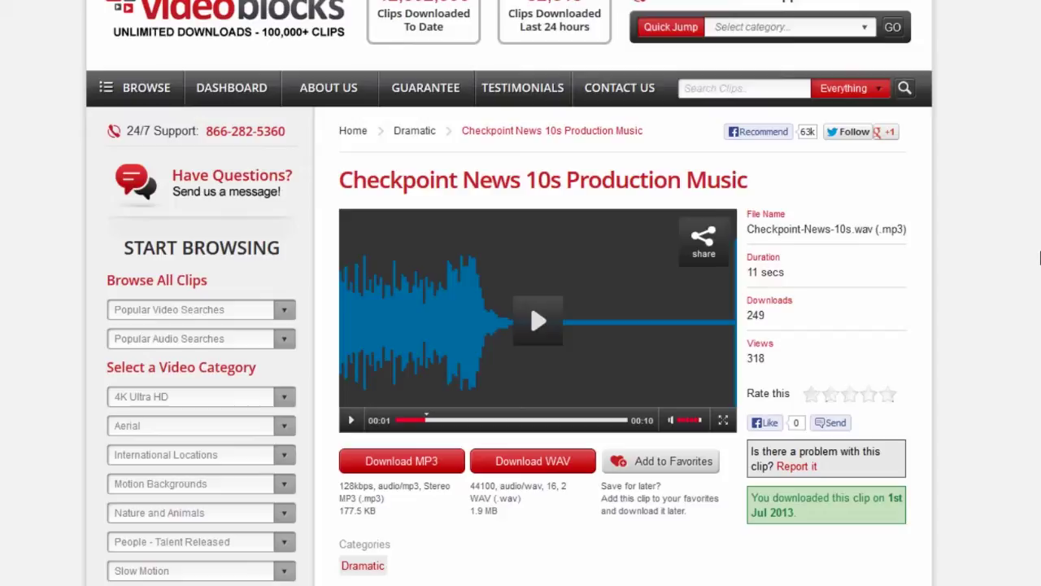
pyautogui.click(538, 321)
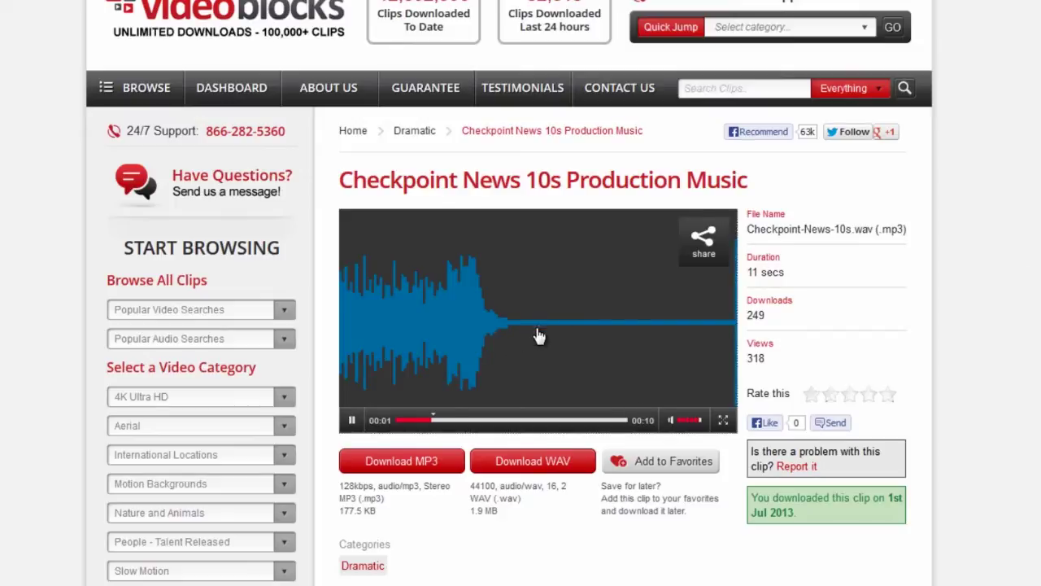
pyautogui.click(351, 423)
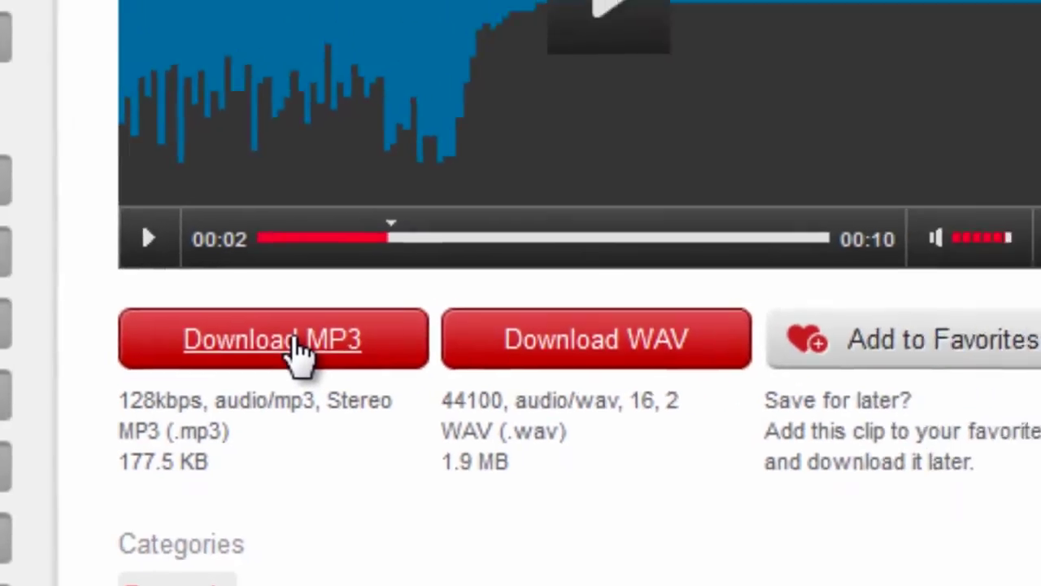
# Download the Checkpoint News 10s track as MP3, choosing to save Checkpoint-News-10s.mp3 under the Desktop
pyautogui.click(364, 289)
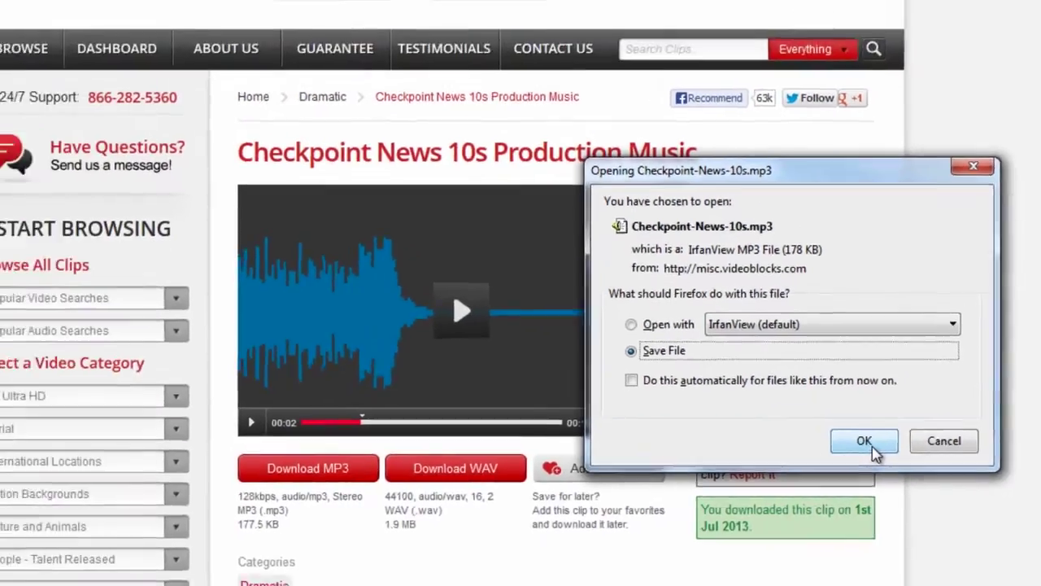
pyautogui.click(846, 439)
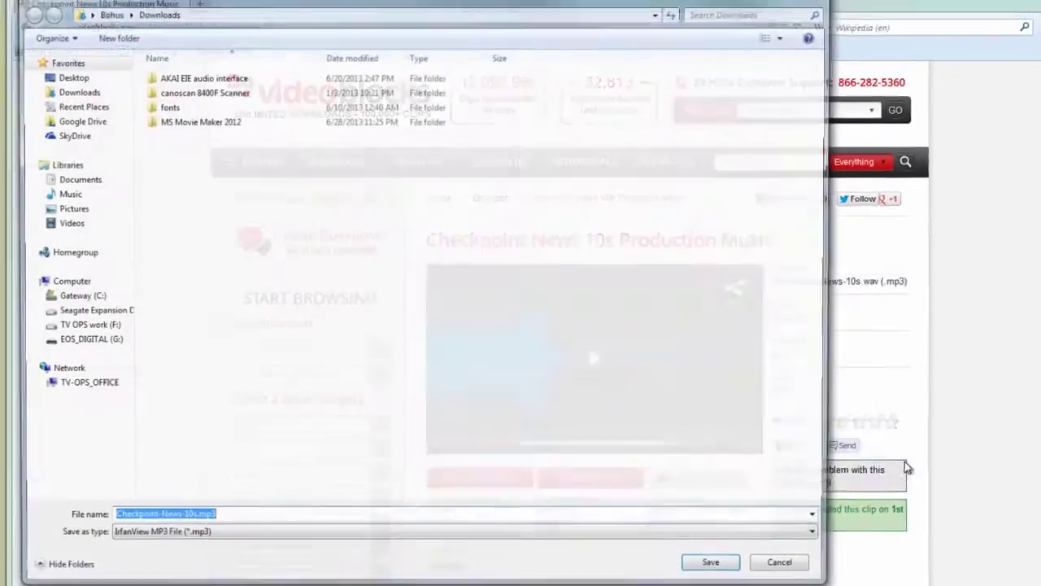
pyautogui.click(90, 86)
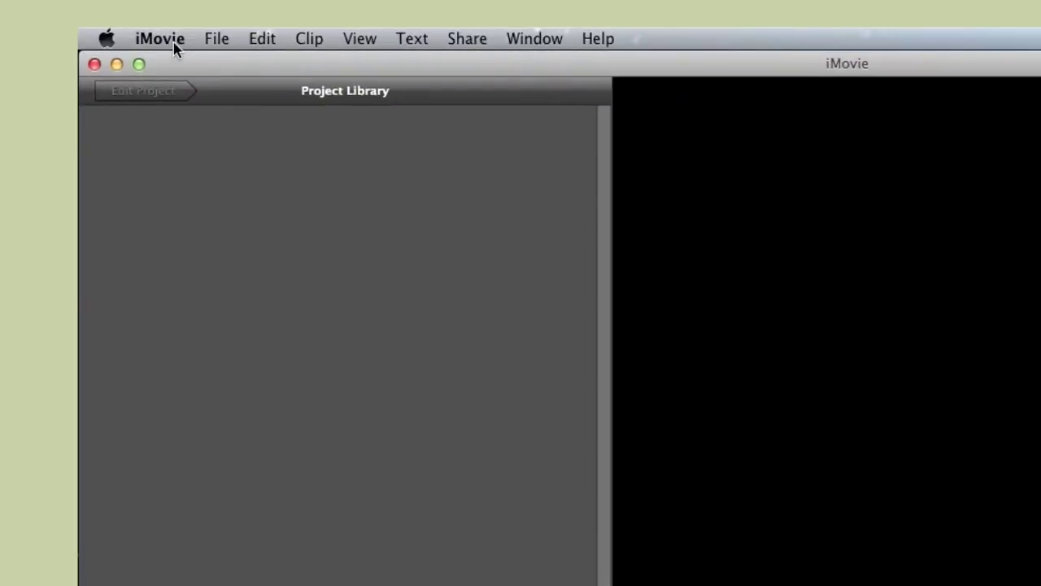
# Switch to iMovie and make sure Show Advanced Tools is enabled in the general preferences
pyautogui.click(174, 44)
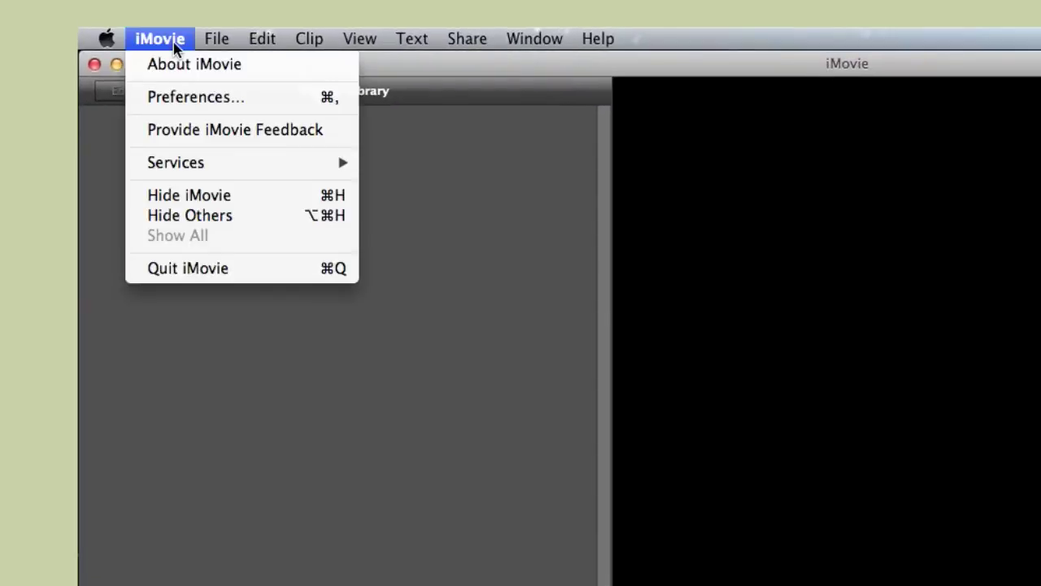
pyautogui.click(198, 98)
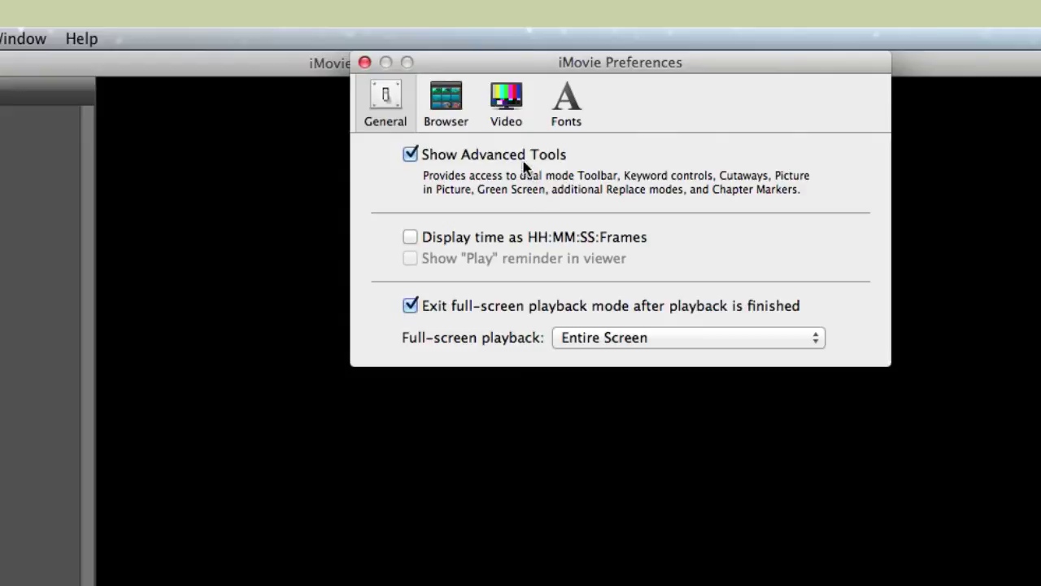
pyautogui.click(409, 154)
pyautogui.click(409, 154)
pyautogui.click(365, 64)
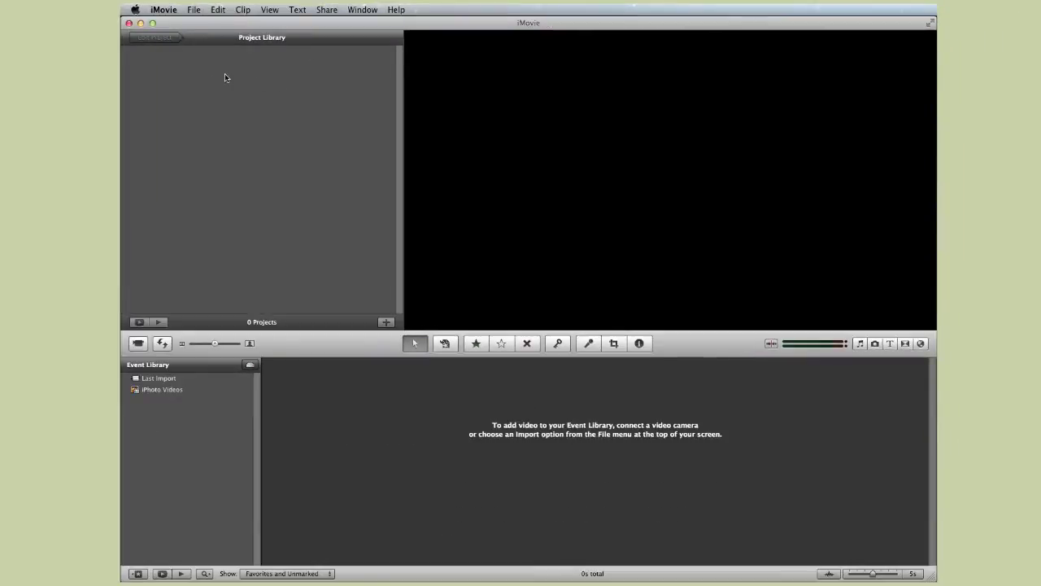
# Create a new project named VB demo with no theme, Widescreen (16:9) aspect ratio and a 24 fps - Cinema frame rate
pyautogui.click(194, 10)
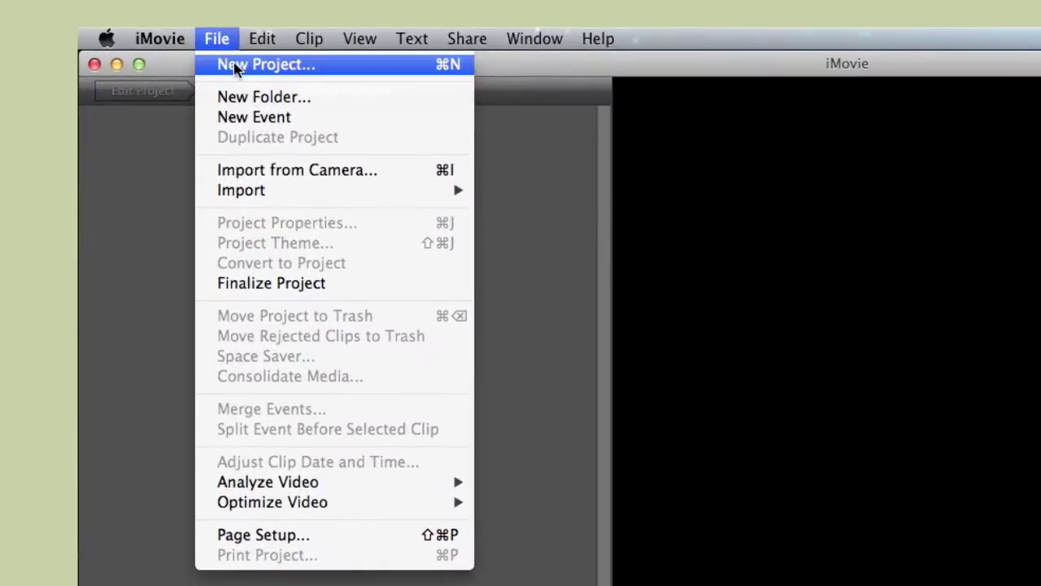
pyautogui.click(236, 67)
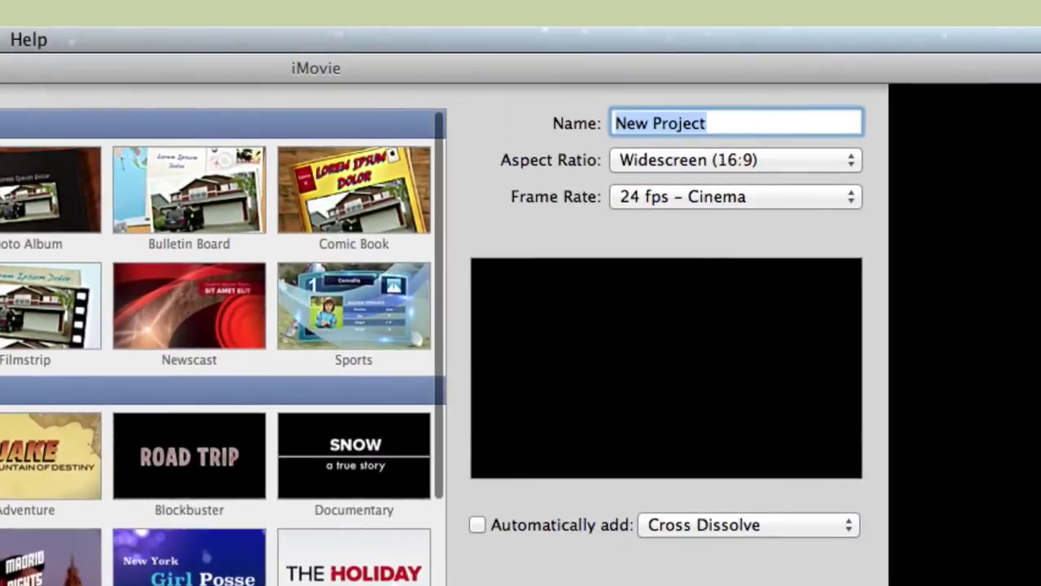
pyautogui.write('V')
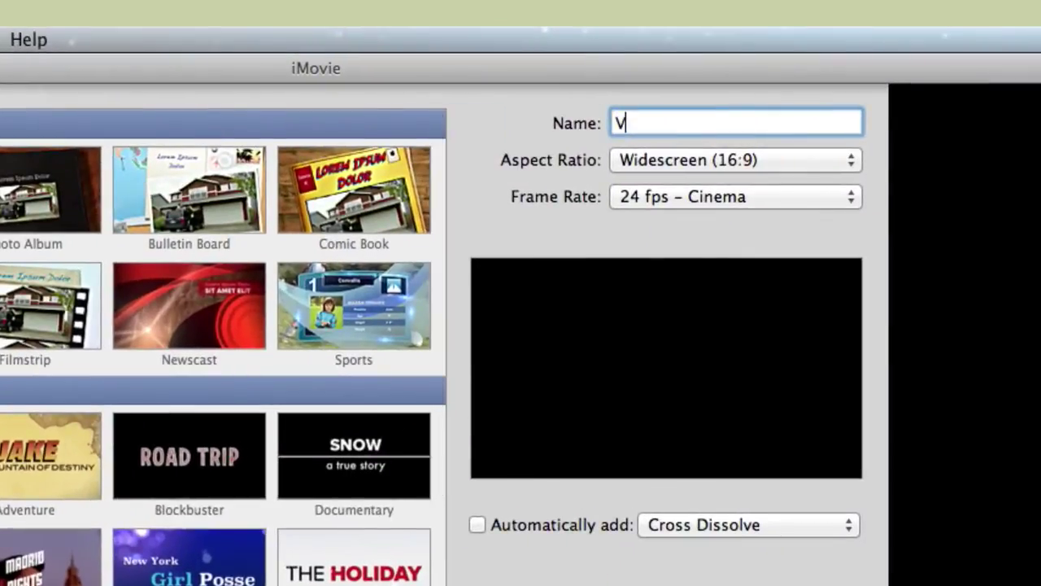
pyautogui.write('B demo')
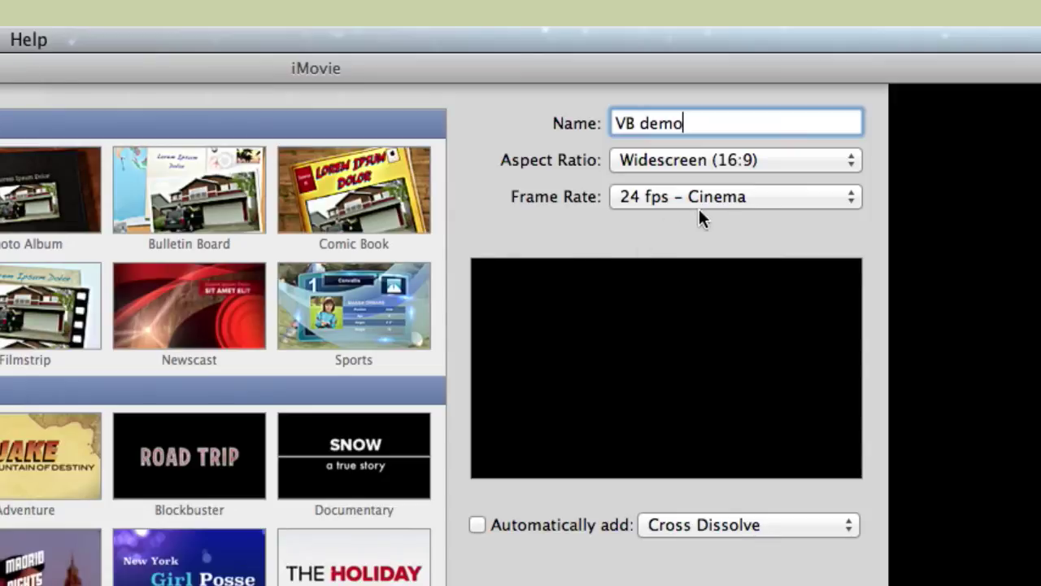
pyautogui.click(748, 207)
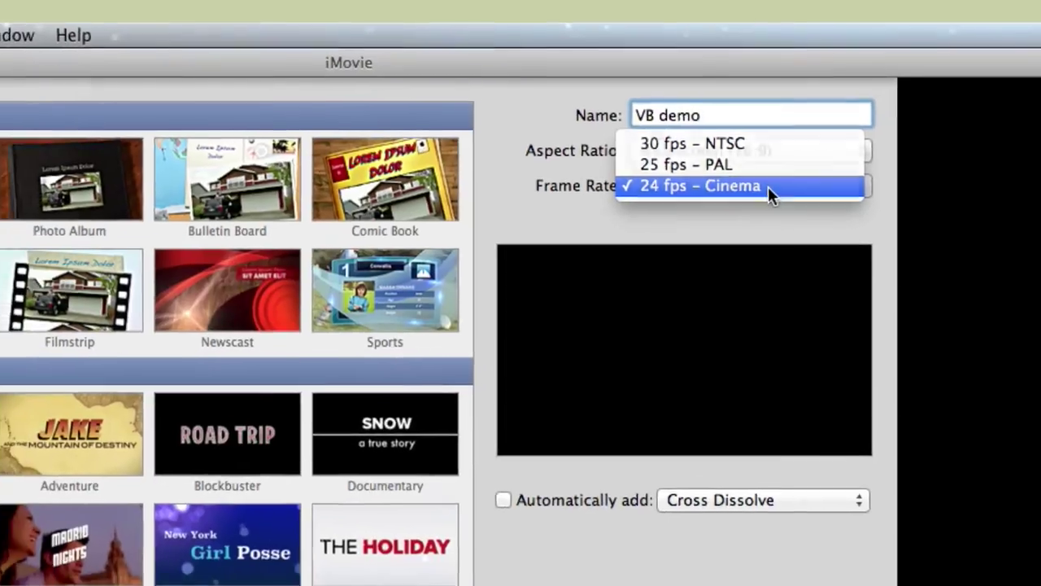
pyautogui.click(746, 196)
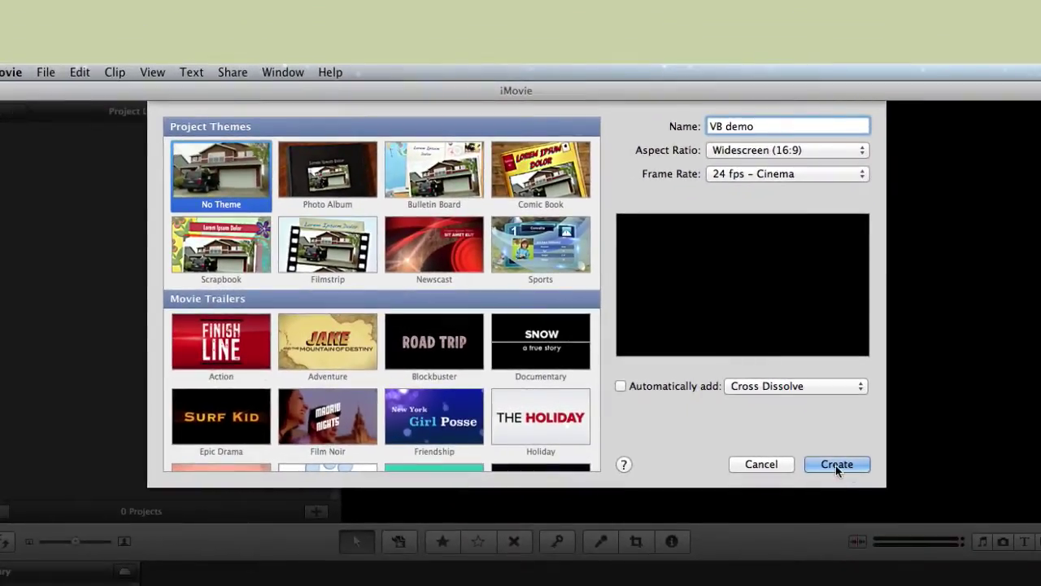
pyautogui.click(836, 465)
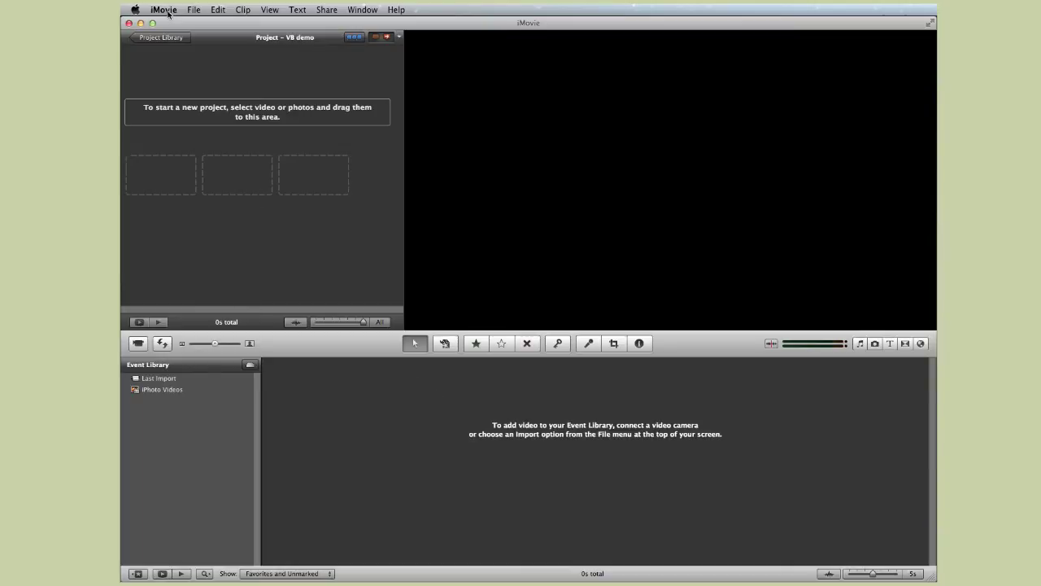
# Import the VB downloads movies into a new event, copying the files and optimizing video at Full - Original Size
pyautogui.click(194, 9)
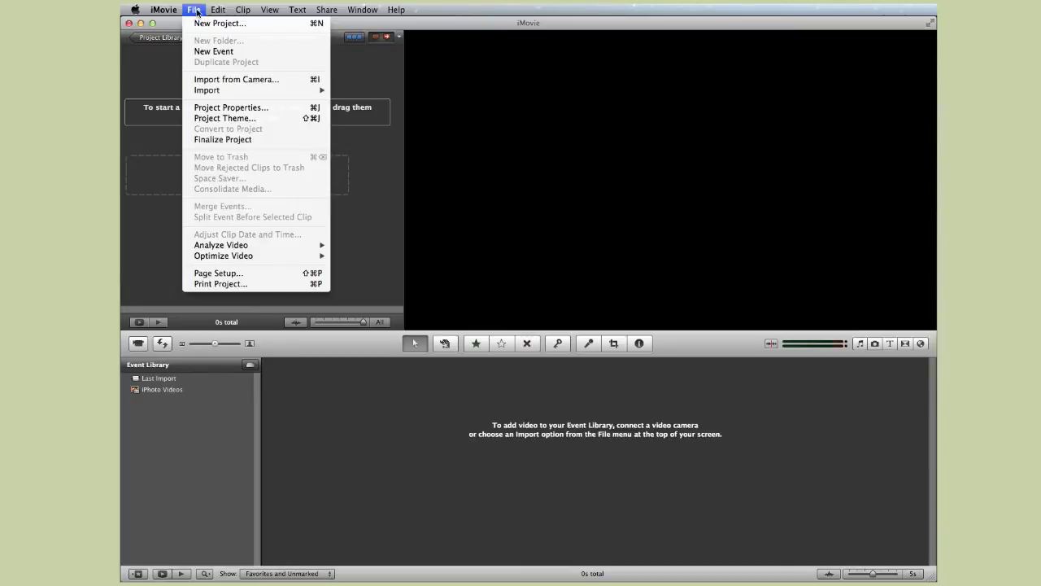
pyautogui.moveTo(244, 91)
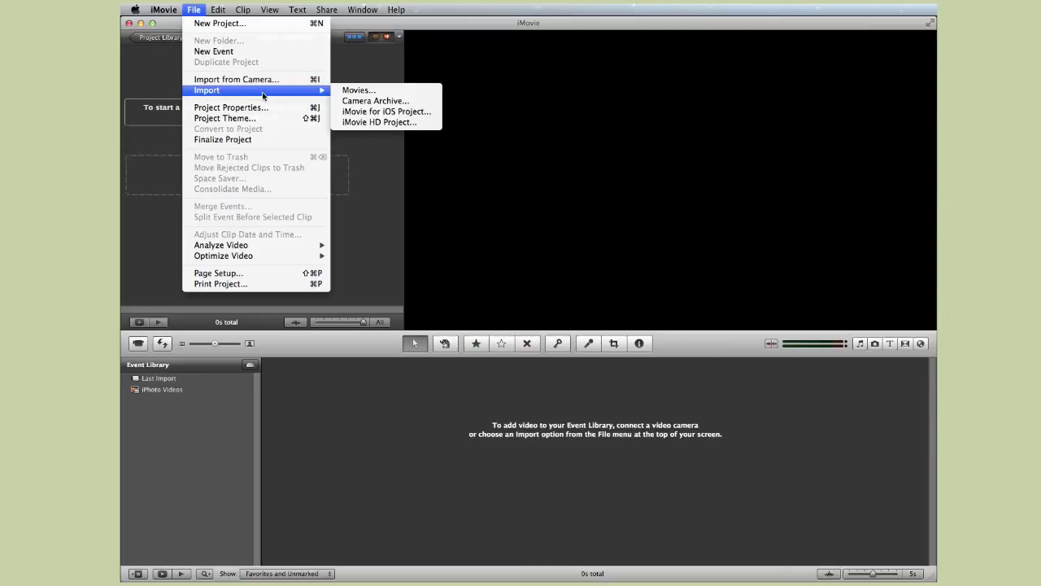
pyautogui.click(366, 90)
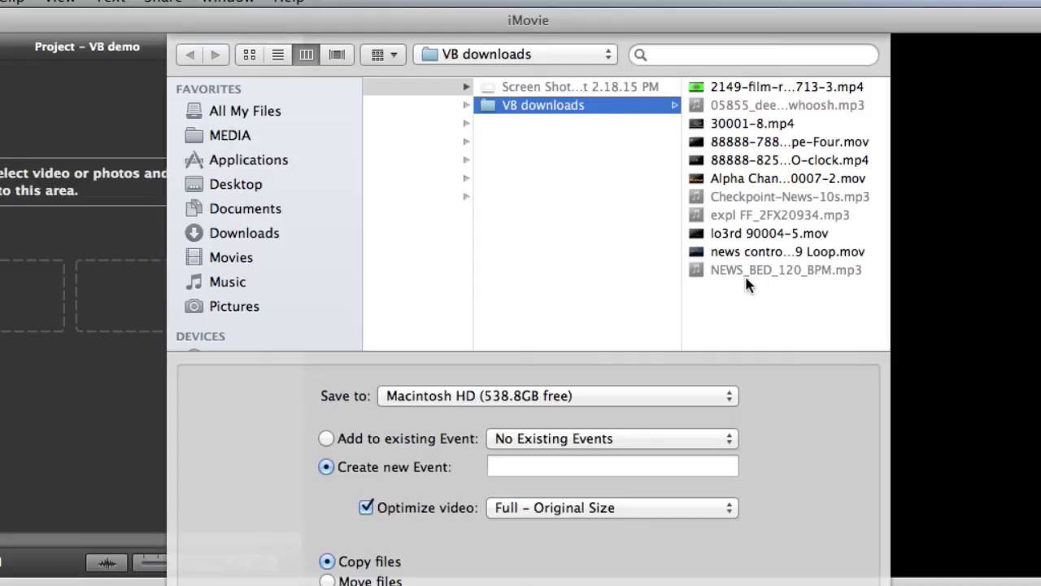
pyautogui.moveTo(745, 281)
pyautogui.mouseDown()
pyautogui.moveTo(758, 98)
pyautogui.moveTo(740, 287)
pyautogui.mouseUp()
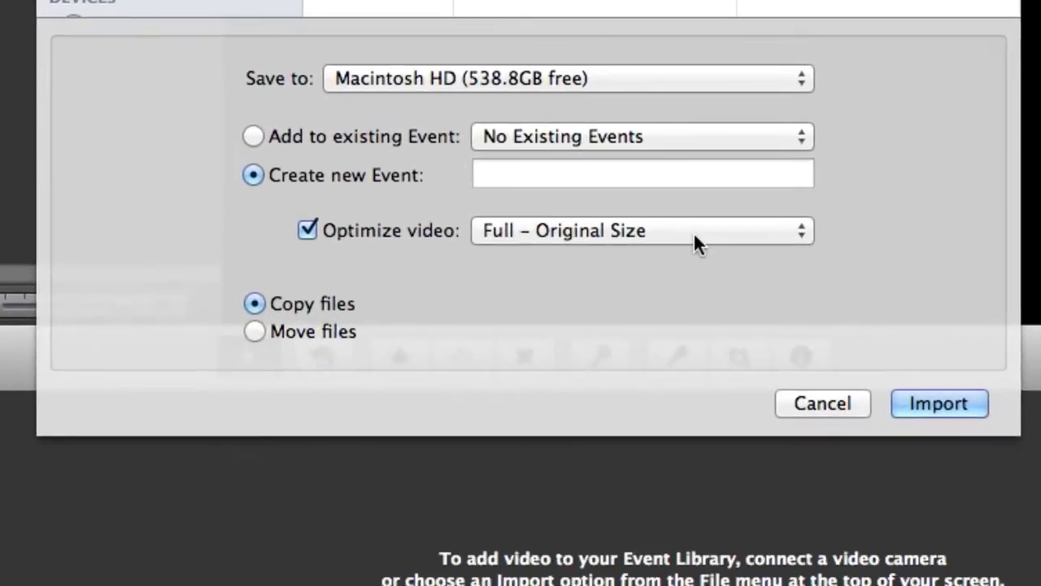
pyautogui.click(693, 231)
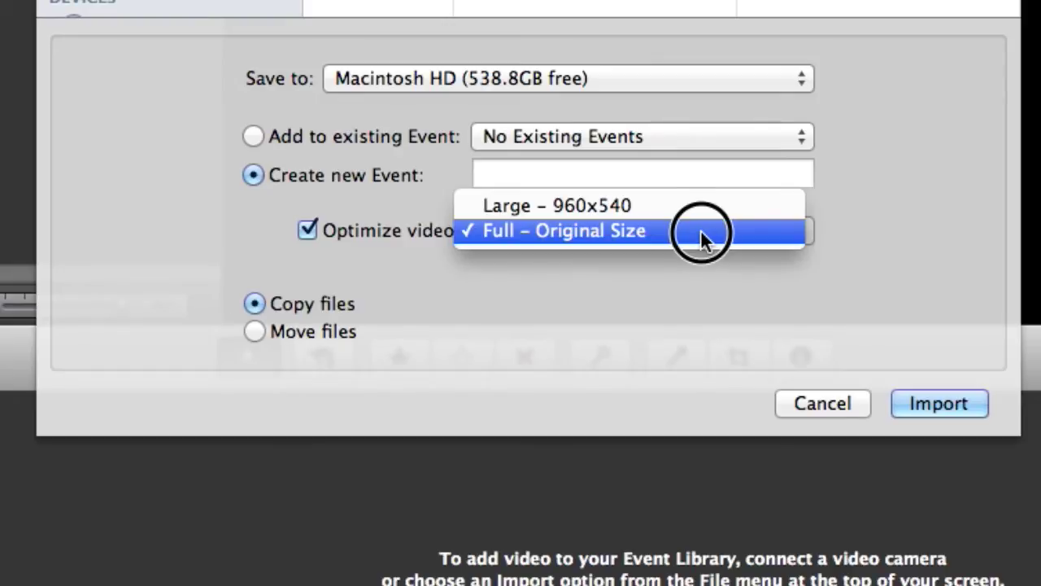
pyautogui.click(696, 261)
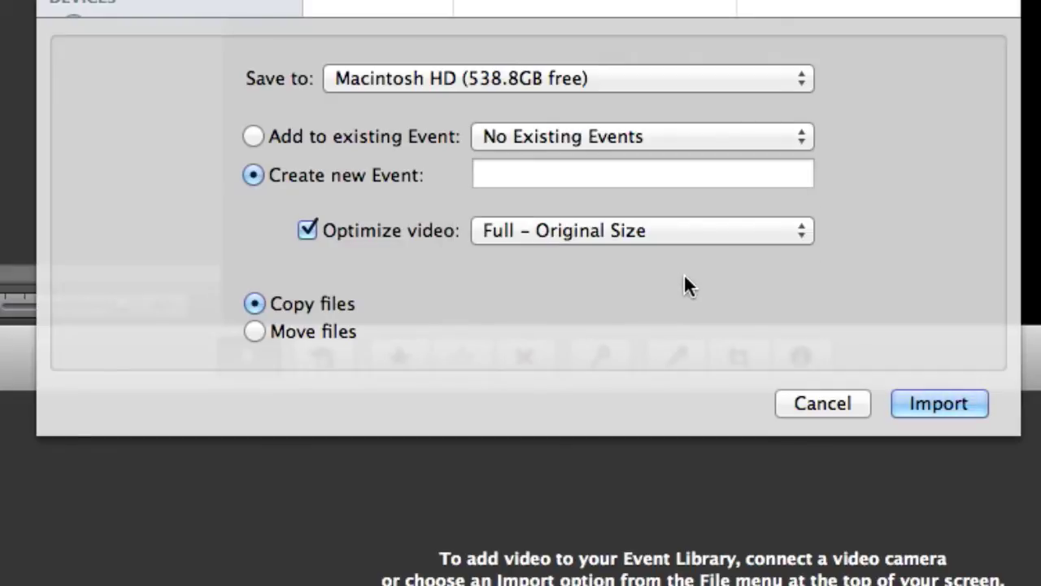
pyautogui.click(941, 401)
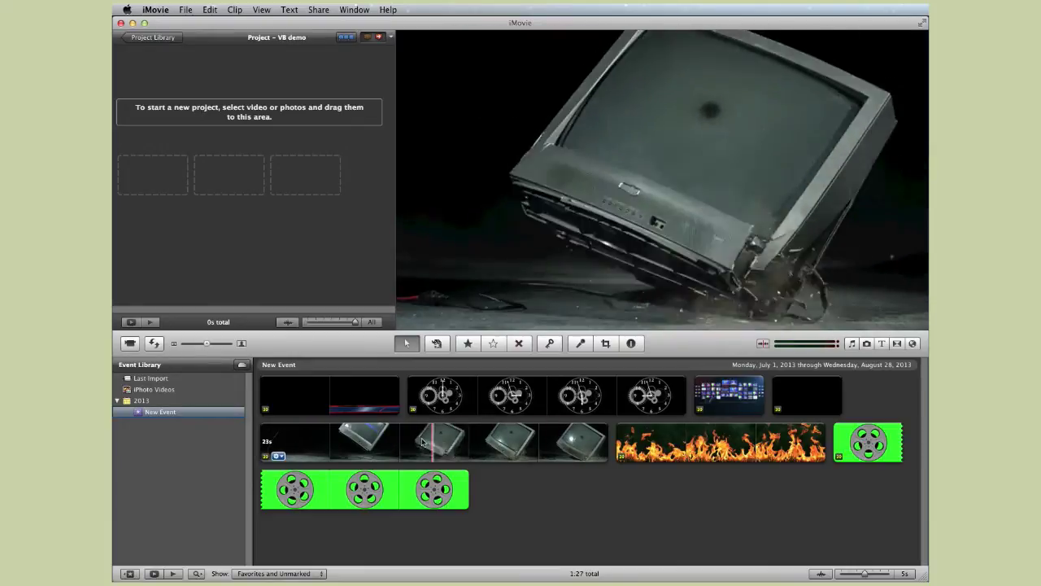
# Add a 16 s section of the breaking television clip to the project and change the project's frame rate to 30
pyautogui.moveTo(310, 440); pyautogui.dragTo(546, 440)
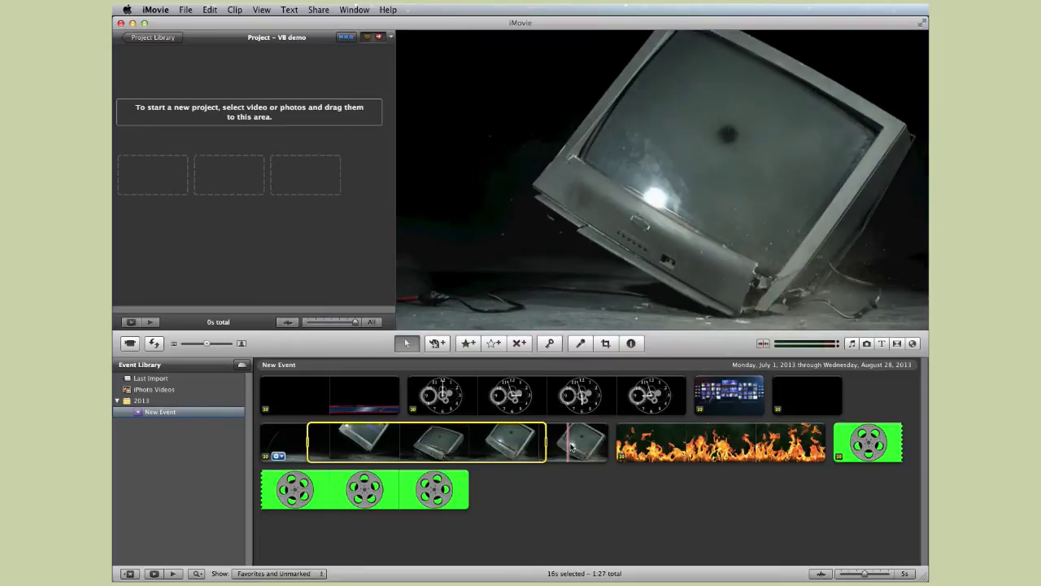
pyautogui.moveTo(435, 441); pyautogui.dragTo(175, 165)
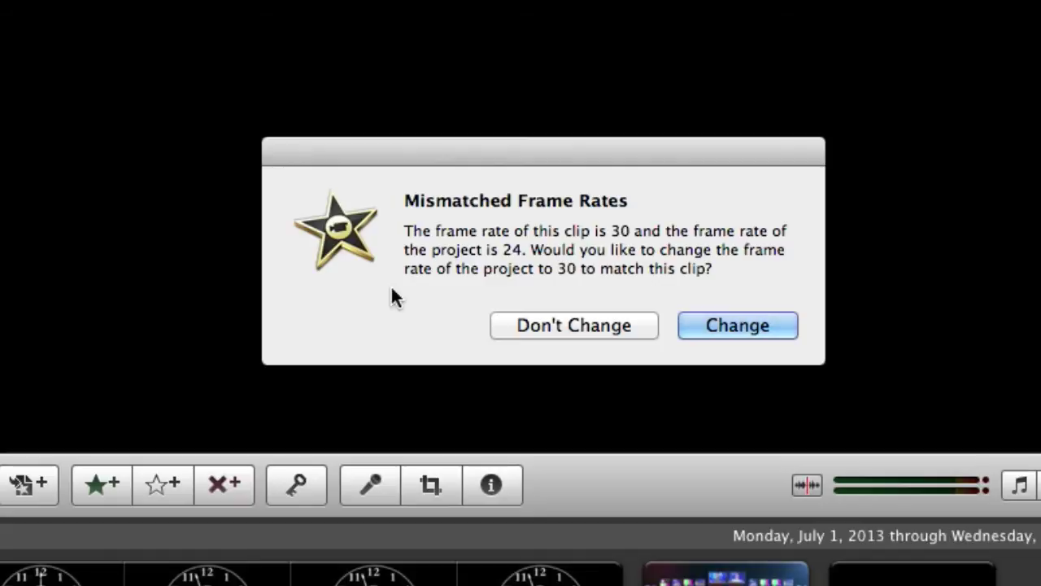
pyautogui.click(749, 326)
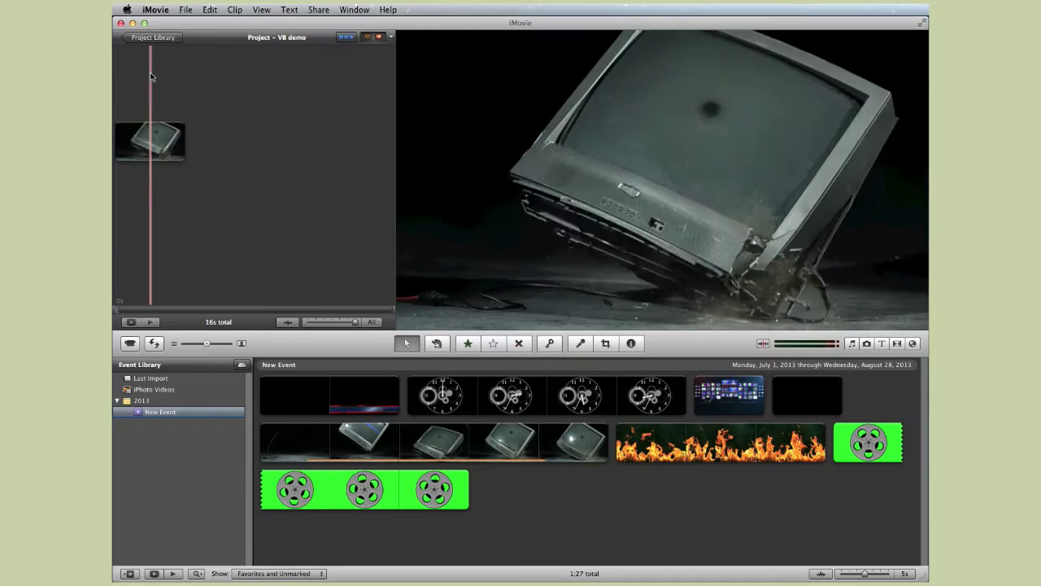
# Append a middle section of about 9 s of the flames clip, followed by the news control room clip, to the project
pyautogui.moveTo(667, 445); pyautogui.dragTo(773, 446)
pyautogui.click(721, 449)
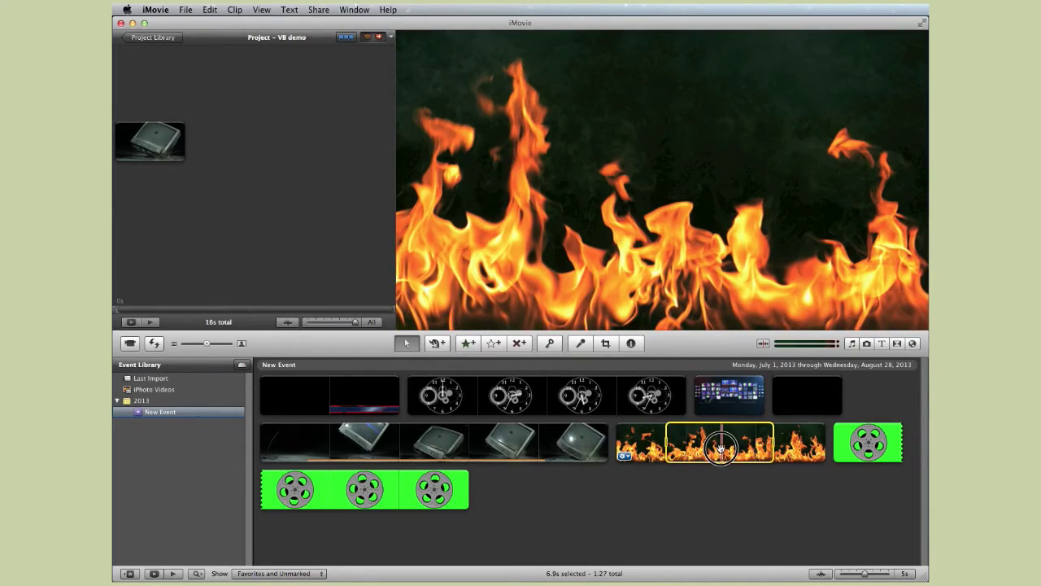
pyautogui.moveTo(772, 444)
pyautogui.mouseDown()
pyautogui.moveTo(808, 443)
pyautogui.moveTo(431, 256)
pyautogui.moveTo(329, 139)
pyautogui.mouseUp()
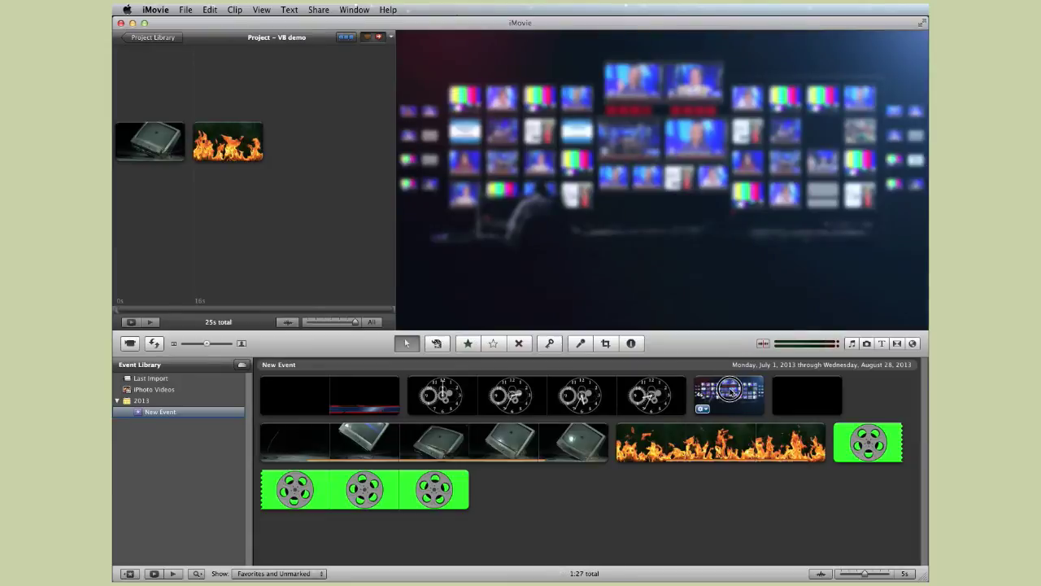
pyautogui.moveTo(696, 394); pyautogui.dragTo(328, 147)
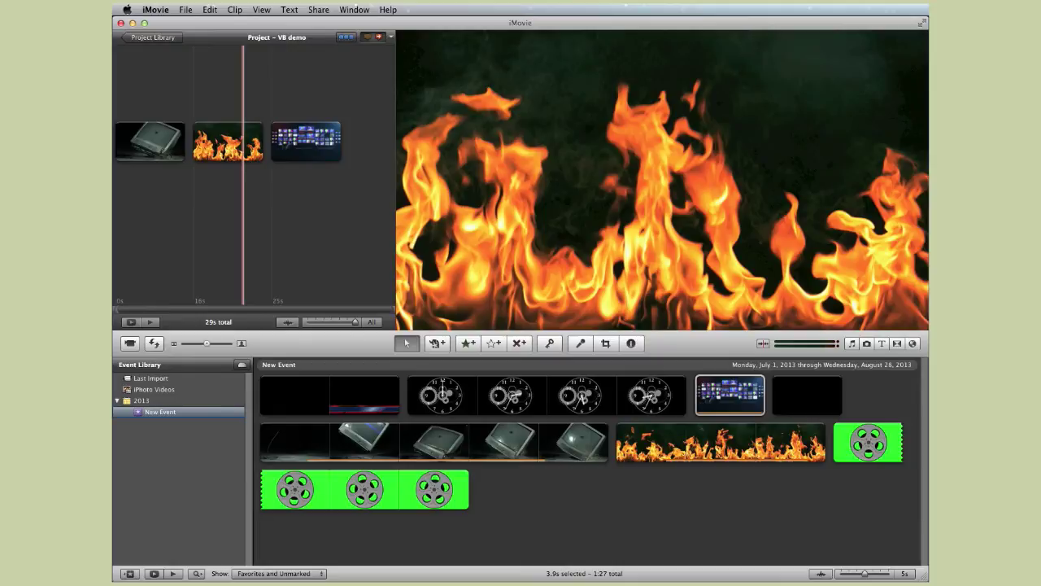
# Switch to Finder and open Checkpoint-News-10s.mp3 from the VB downloads folder with iTunes
pyautogui.press('super+Tab')
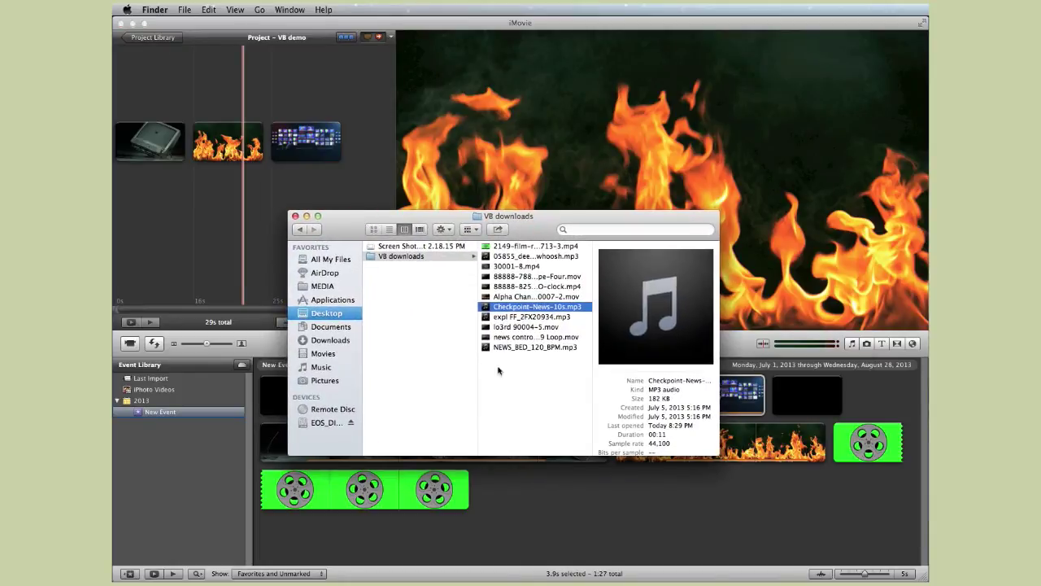
pyautogui.click(499, 370)
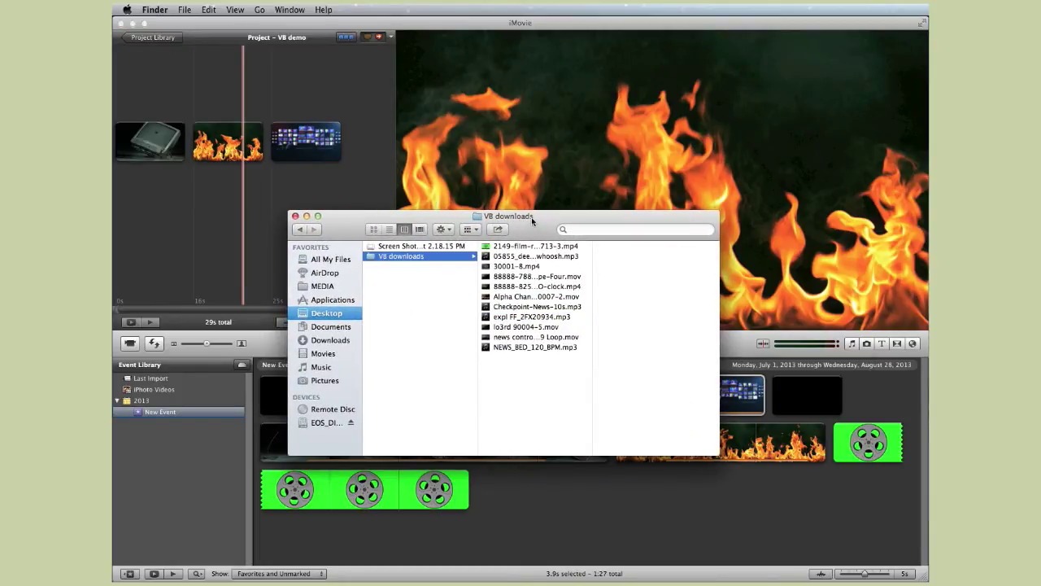
pyautogui.rightClick(488, 307)
pyautogui.moveTo(586, 322)
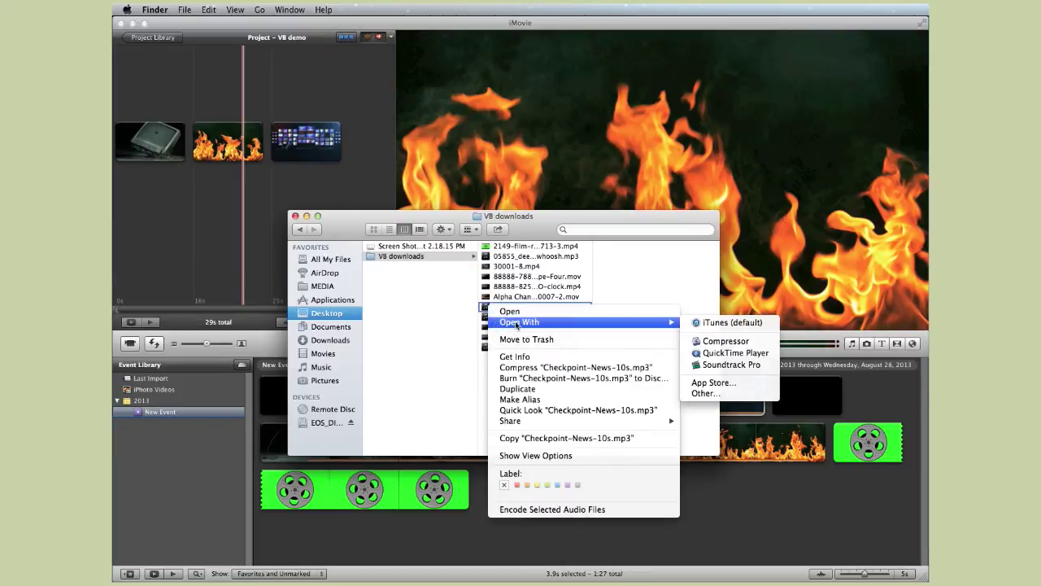
pyautogui.click(716, 322)
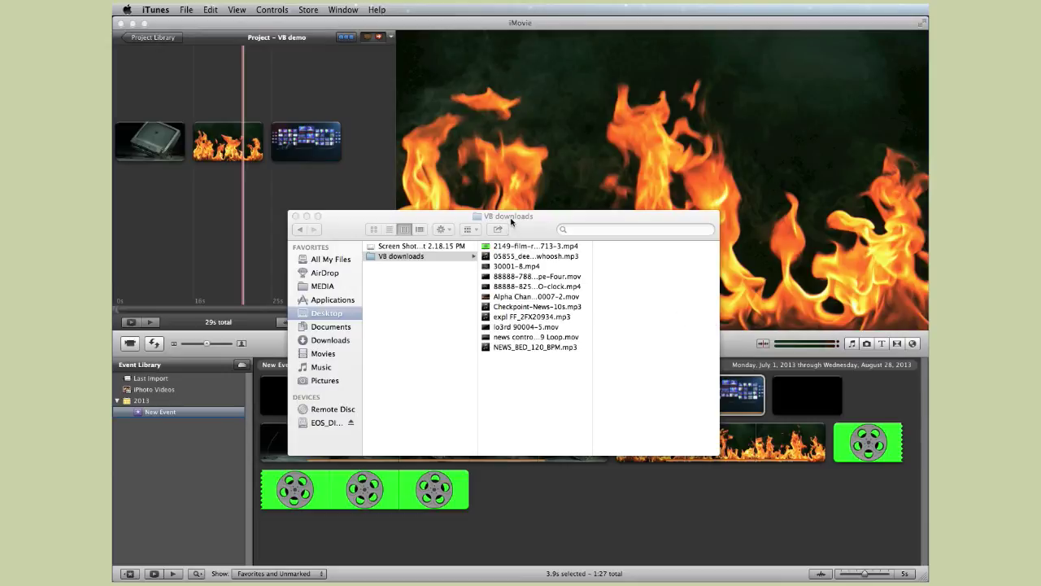
# Return to iMovie and add Checkpoint-News-10s from the iTunes music list to the project as background music
pyautogui.moveTo(510, 218); pyautogui.dragTo(927, 270)
pyautogui.click(851, 343)
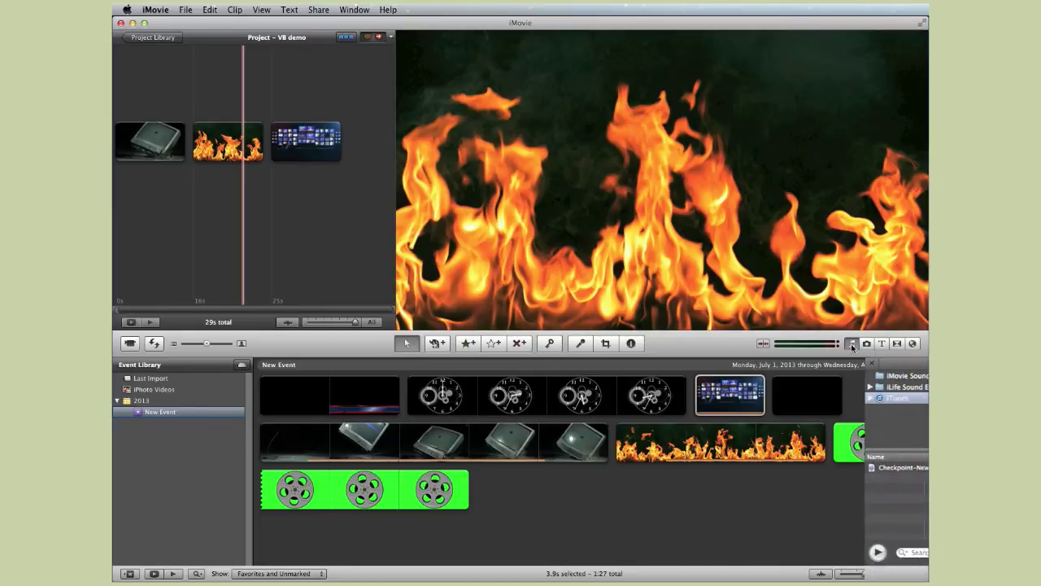
pyautogui.moveTo(681, 469); pyautogui.dragTo(235, 209)
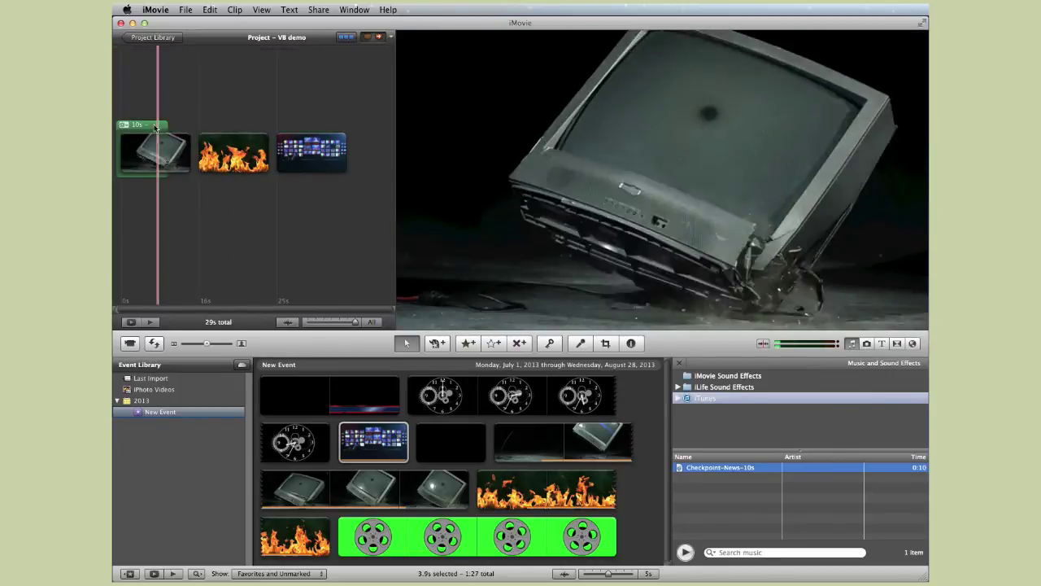
# Shift the background music so it spans the television and flames clips, then delete it from the project
pyautogui.moveTo(151, 128); pyautogui.dragTo(224, 127)
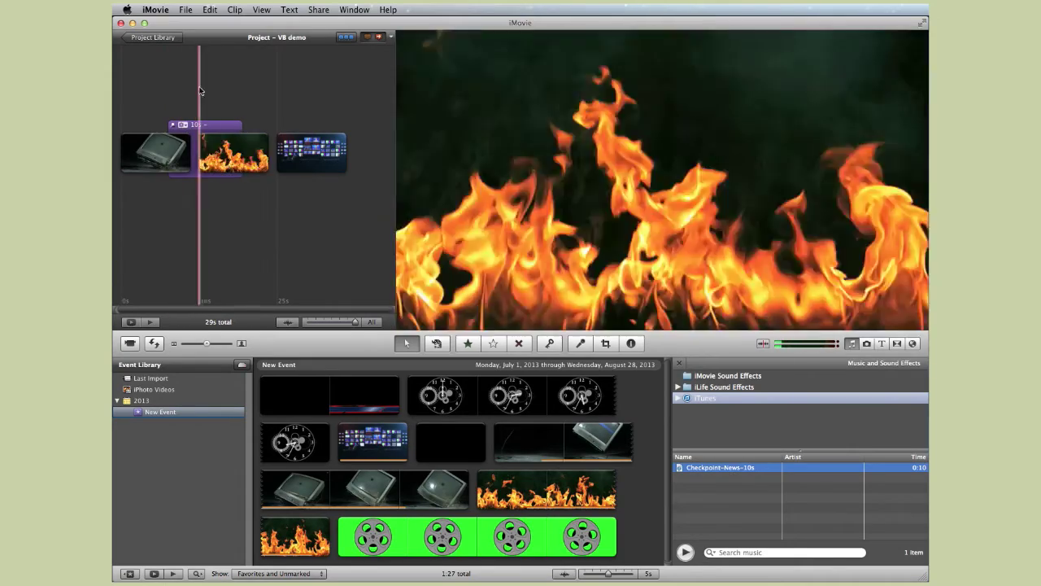
pyautogui.click(218, 127)
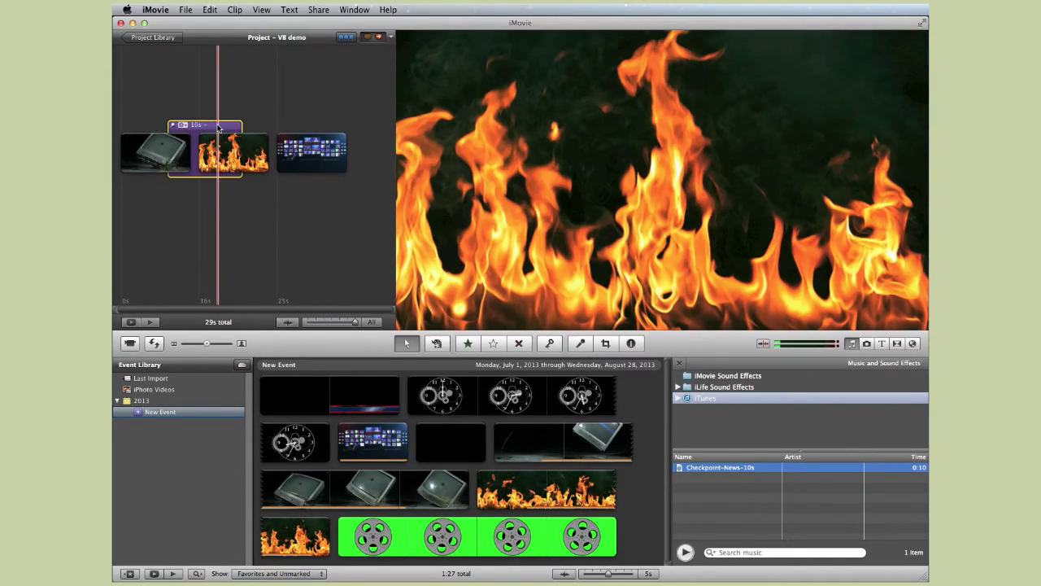
pyautogui.press('Delete')
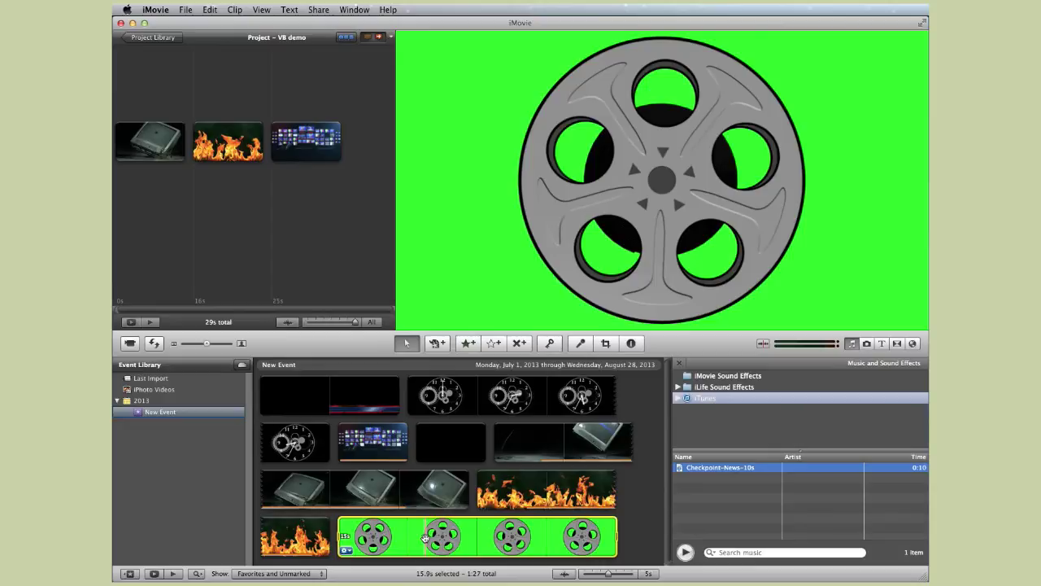
# Place the green film reel clip over the middle of the flames clip as a Green Screen overlay
pyautogui.moveTo(425, 537); pyautogui.dragTo(228, 143)
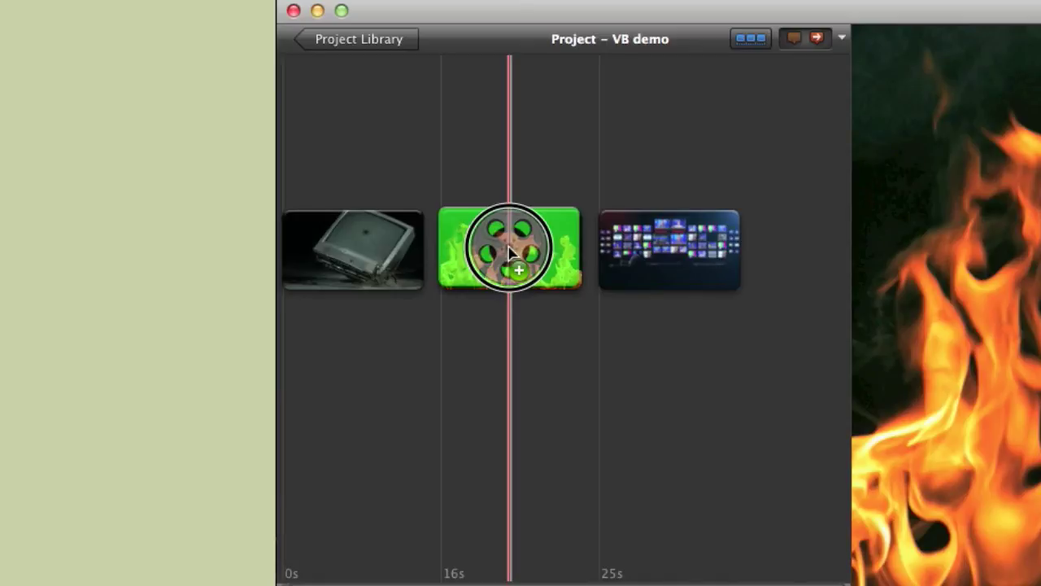
pyautogui.moveTo(510, 253); pyautogui.dragTo(510, 253)
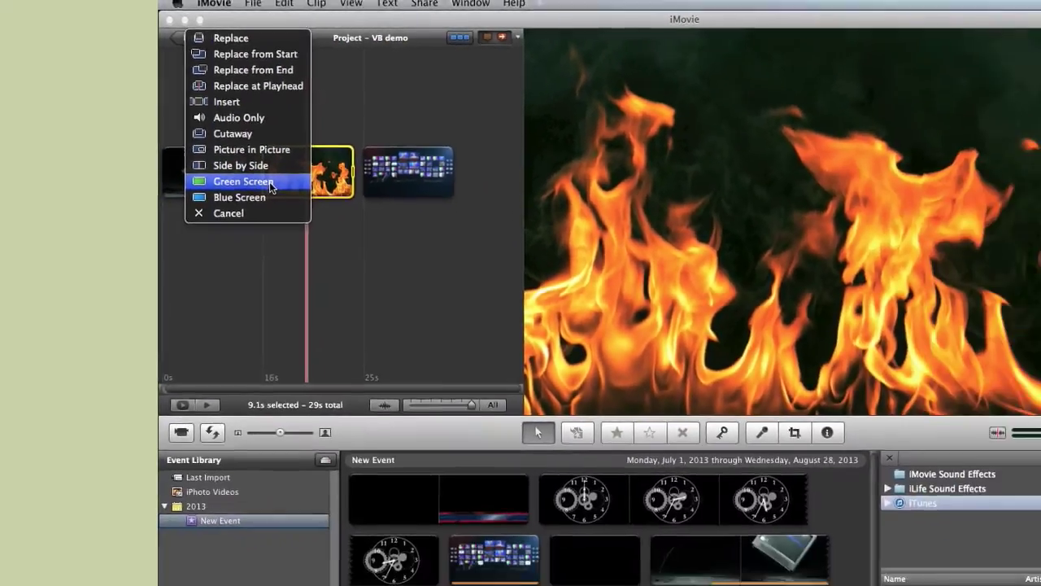
pyautogui.click(453, 266)
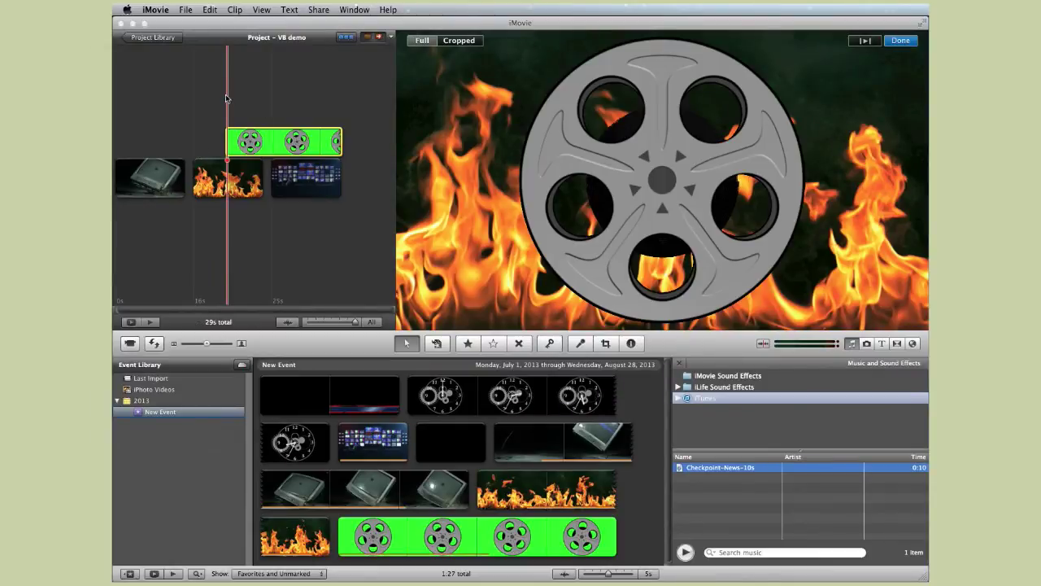
# Preview the green screen composite and move the film reel overlay earlier so it starts over the television clip and ends over the flames
pyautogui.moveTo(227, 99); pyautogui.dragTo(275, 100)
pyautogui.moveTo(275, 140); pyautogui.dragTo(273, 140)
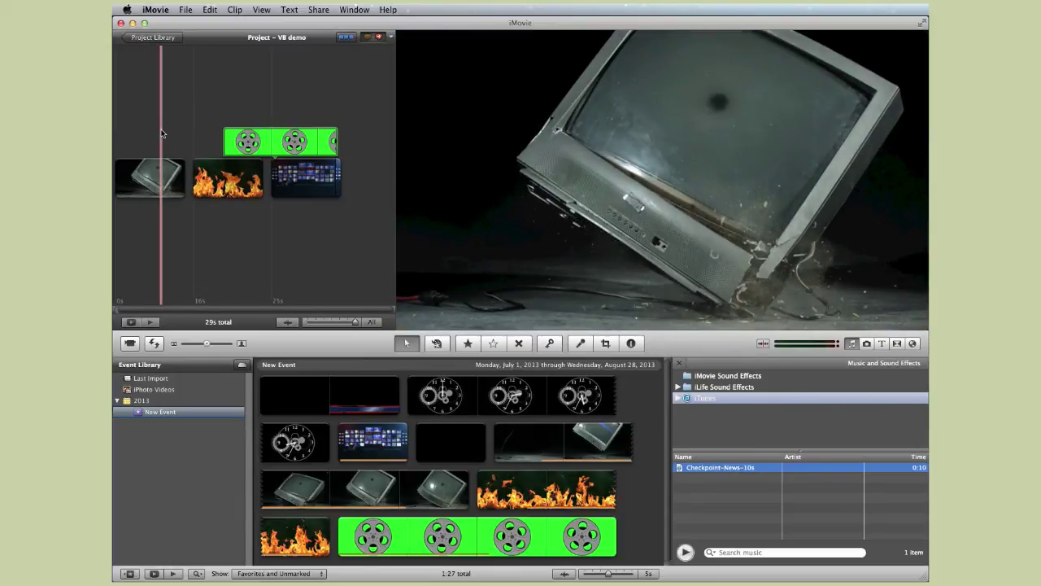
pyautogui.click(145, 174)
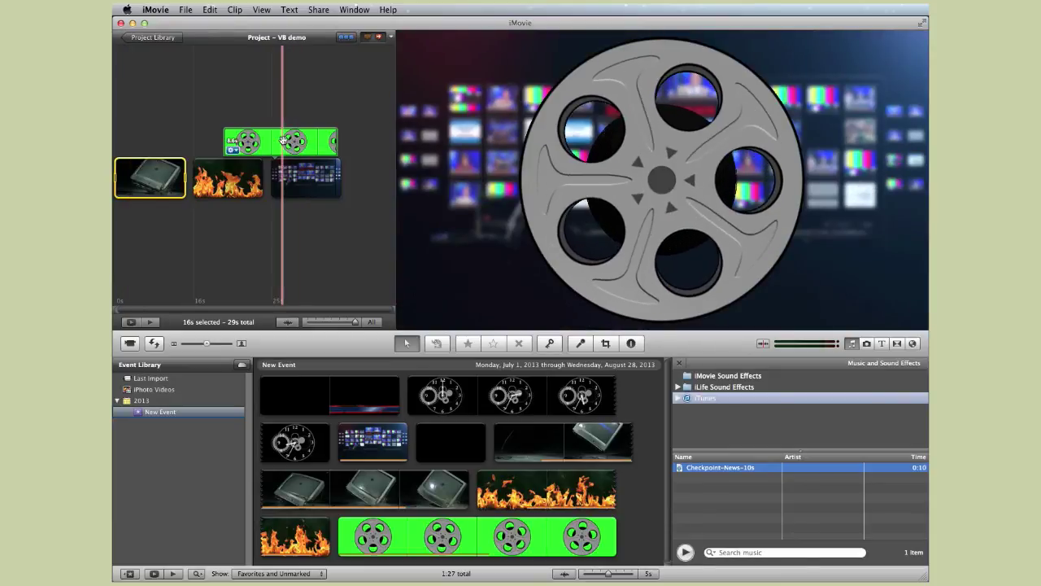
pyautogui.moveTo(272, 141); pyautogui.dragTo(211, 141)
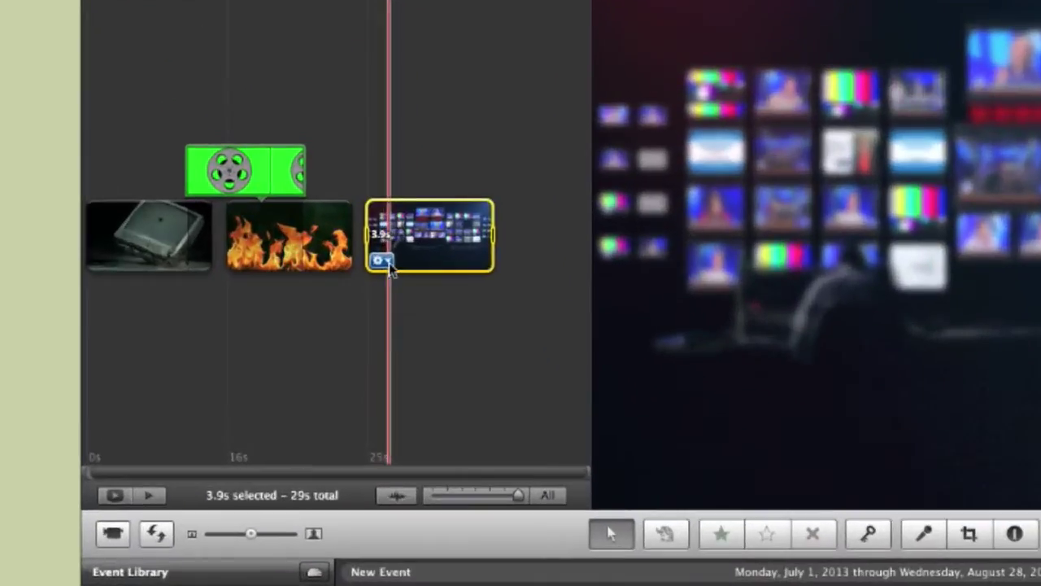
# Open Cropping & Rotation for the news control room clip and choose the Ken Burns effect
pyautogui.click(281, 191)
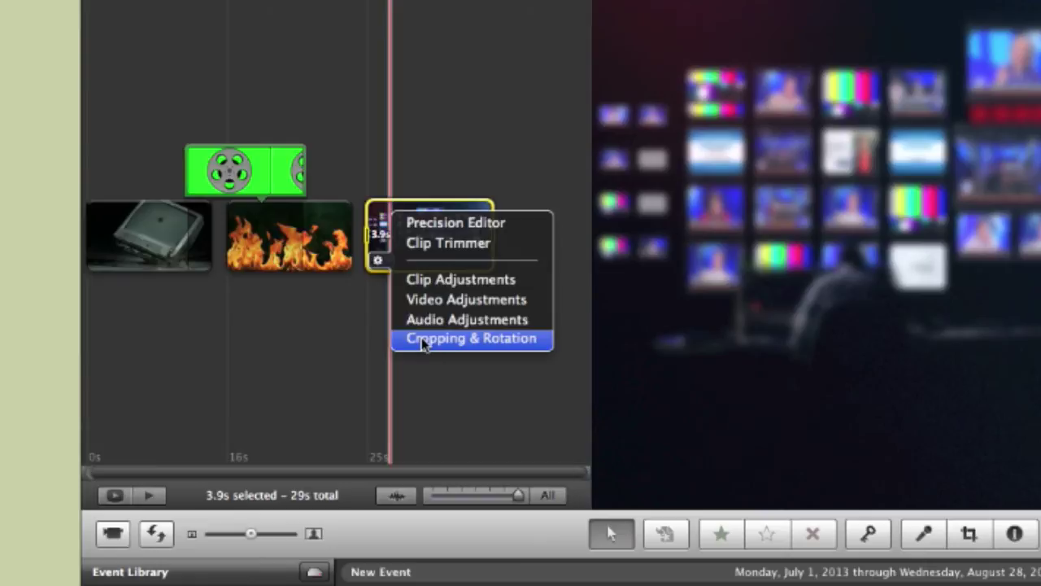
pyautogui.click(423, 340)
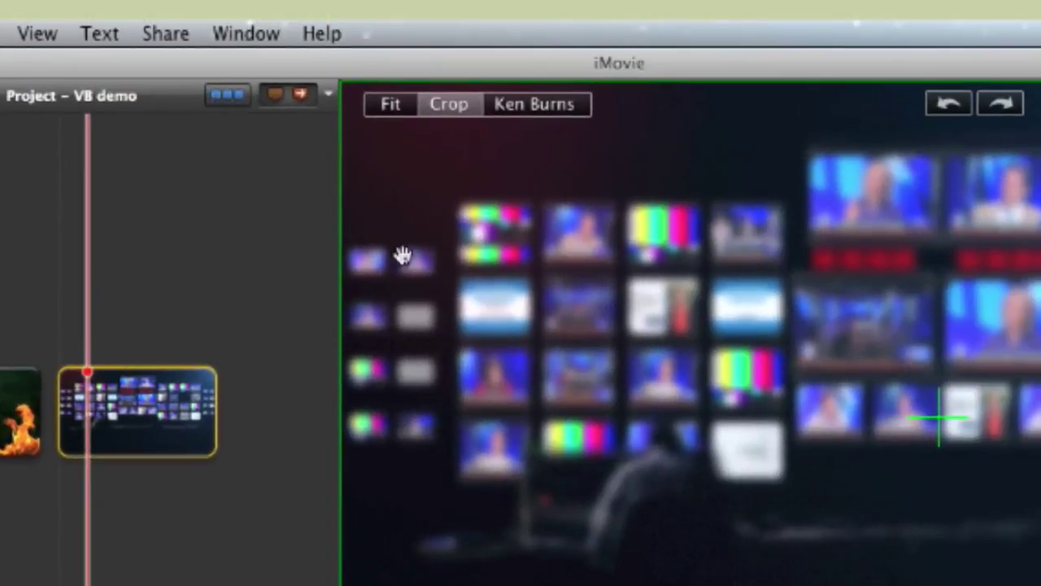
pyautogui.click(534, 101)
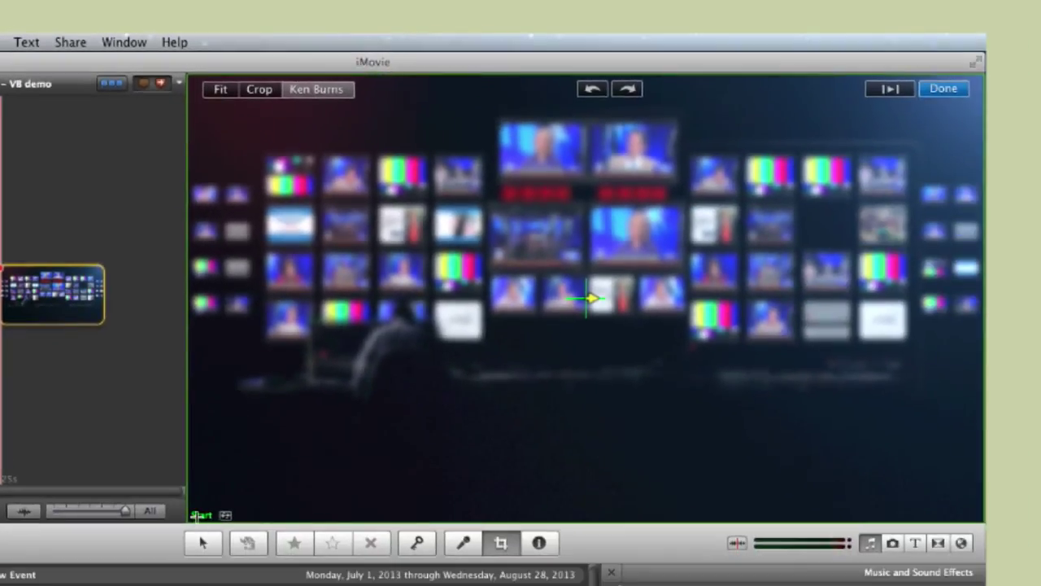
# Shrink the Ken Burns start frame around the main monitors, swap the start and end frames, and finish the crop edit
pyautogui.moveTo(196, 515); pyautogui.dragTo(336, 429)
pyautogui.moveTo(437, 253); pyautogui.dragTo(450, 292)
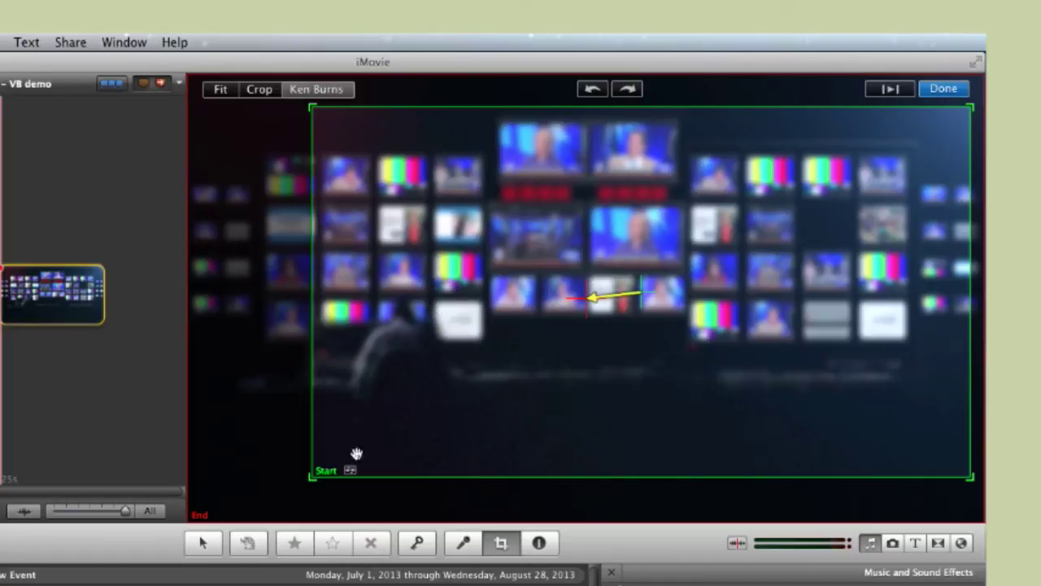
pyautogui.moveTo(313, 475); pyautogui.dragTo(324, 470)
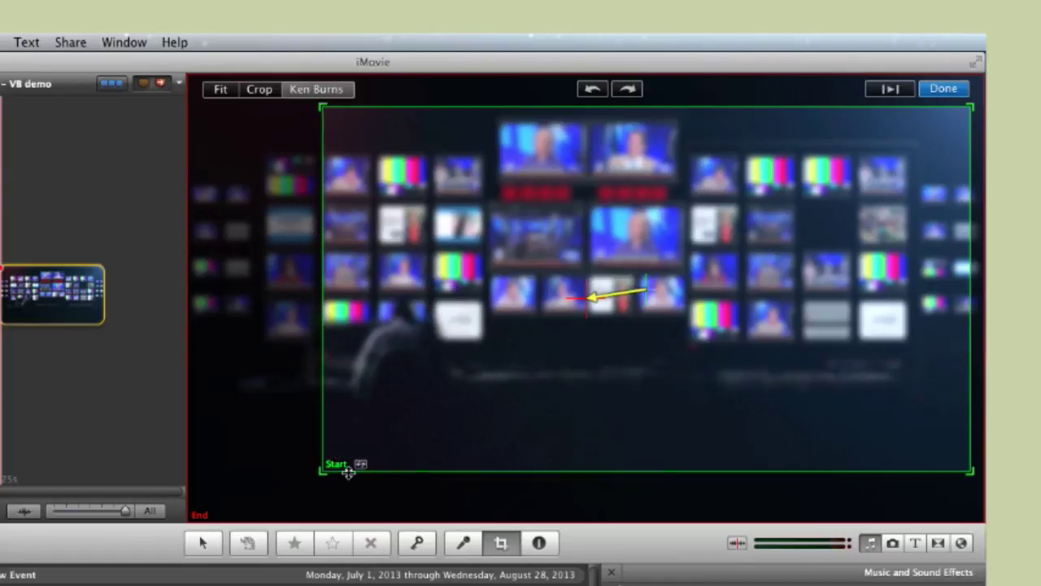
pyautogui.click(361, 466)
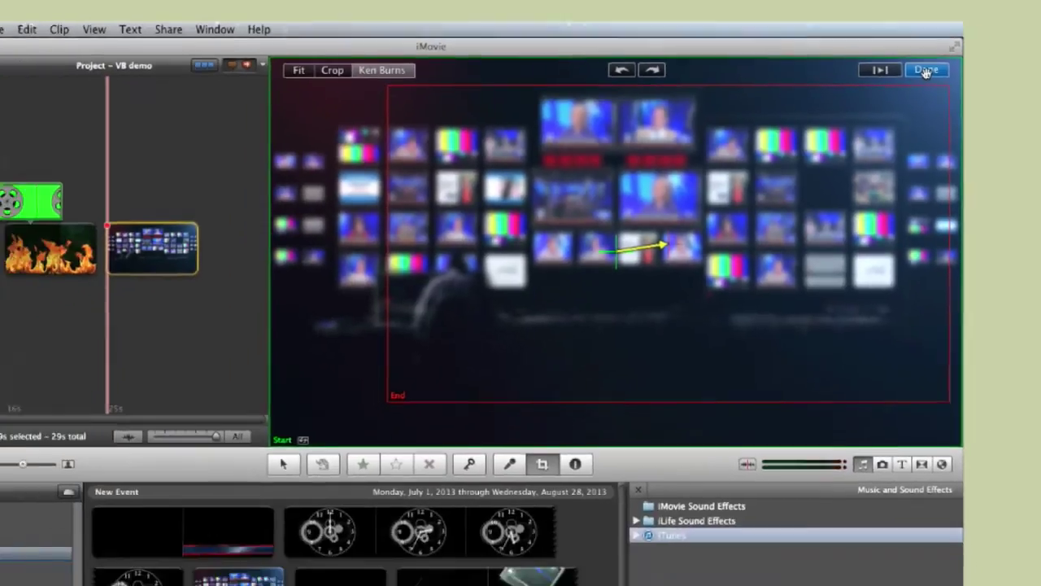
pyautogui.click(942, 92)
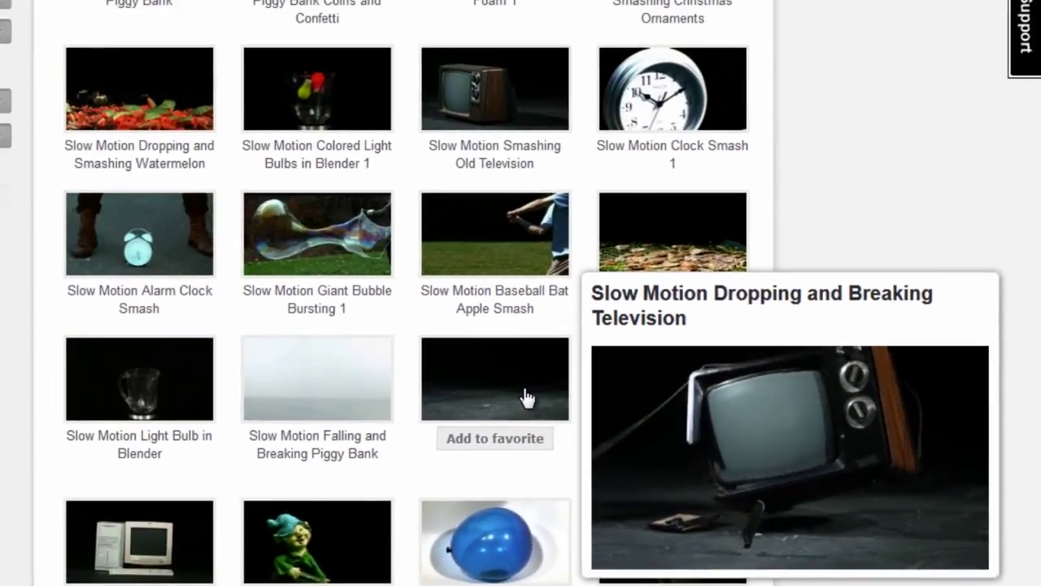
# Switch to the browser, open the News Control Room clip from the Video Blocks results, and go to content.videoblocks.com
pyautogui.scroll(-3, 913, 136)
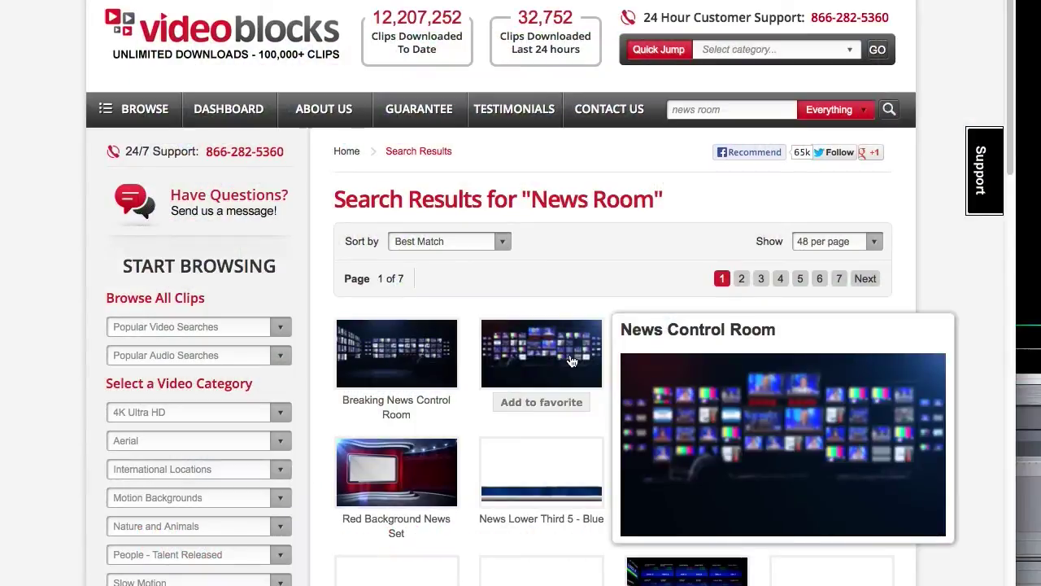
pyautogui.click(571, 361)
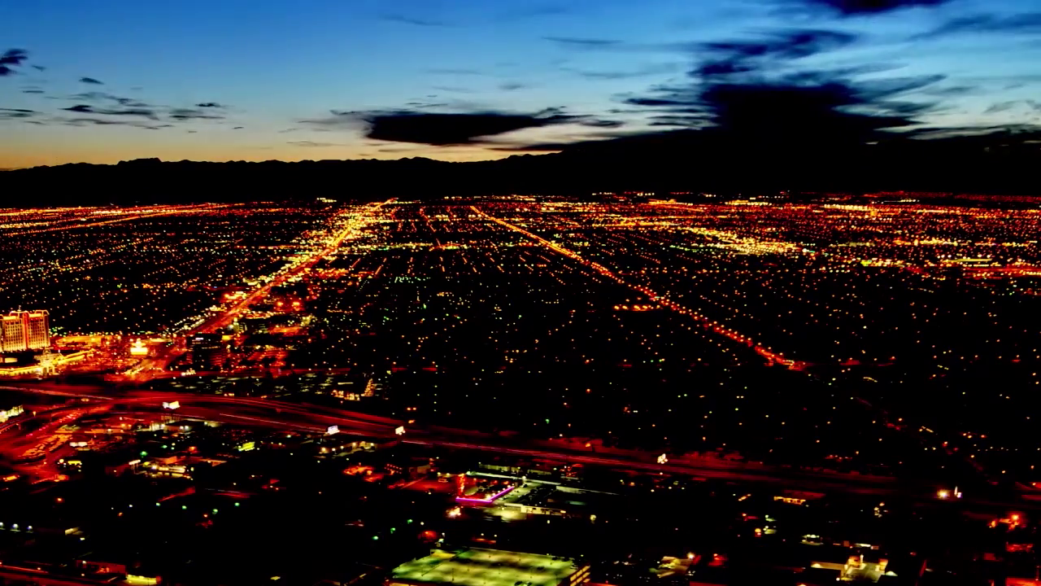
pyautogui.write('content.videobloc')
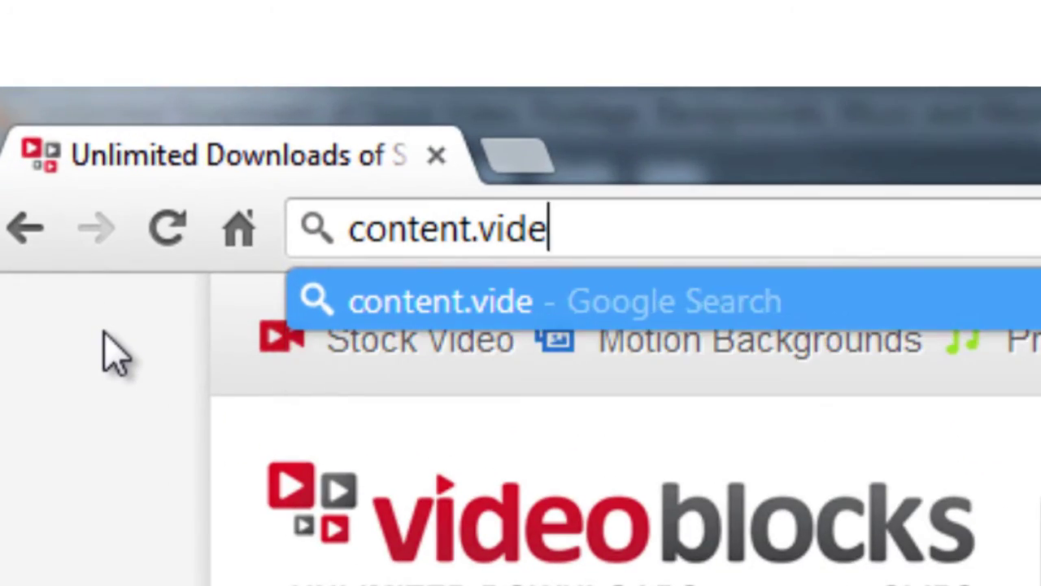
pyautogui.write('ks.com')
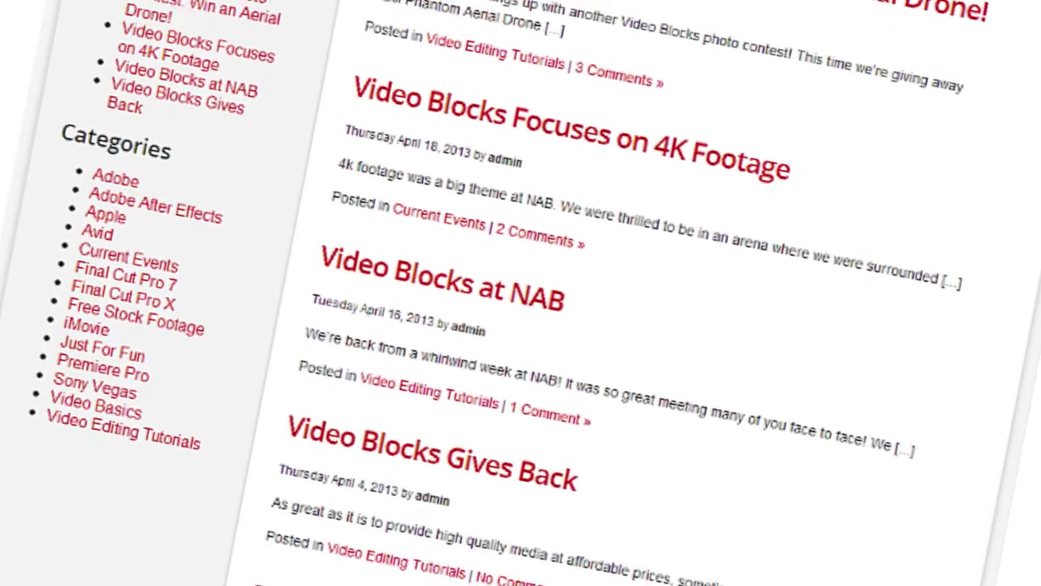